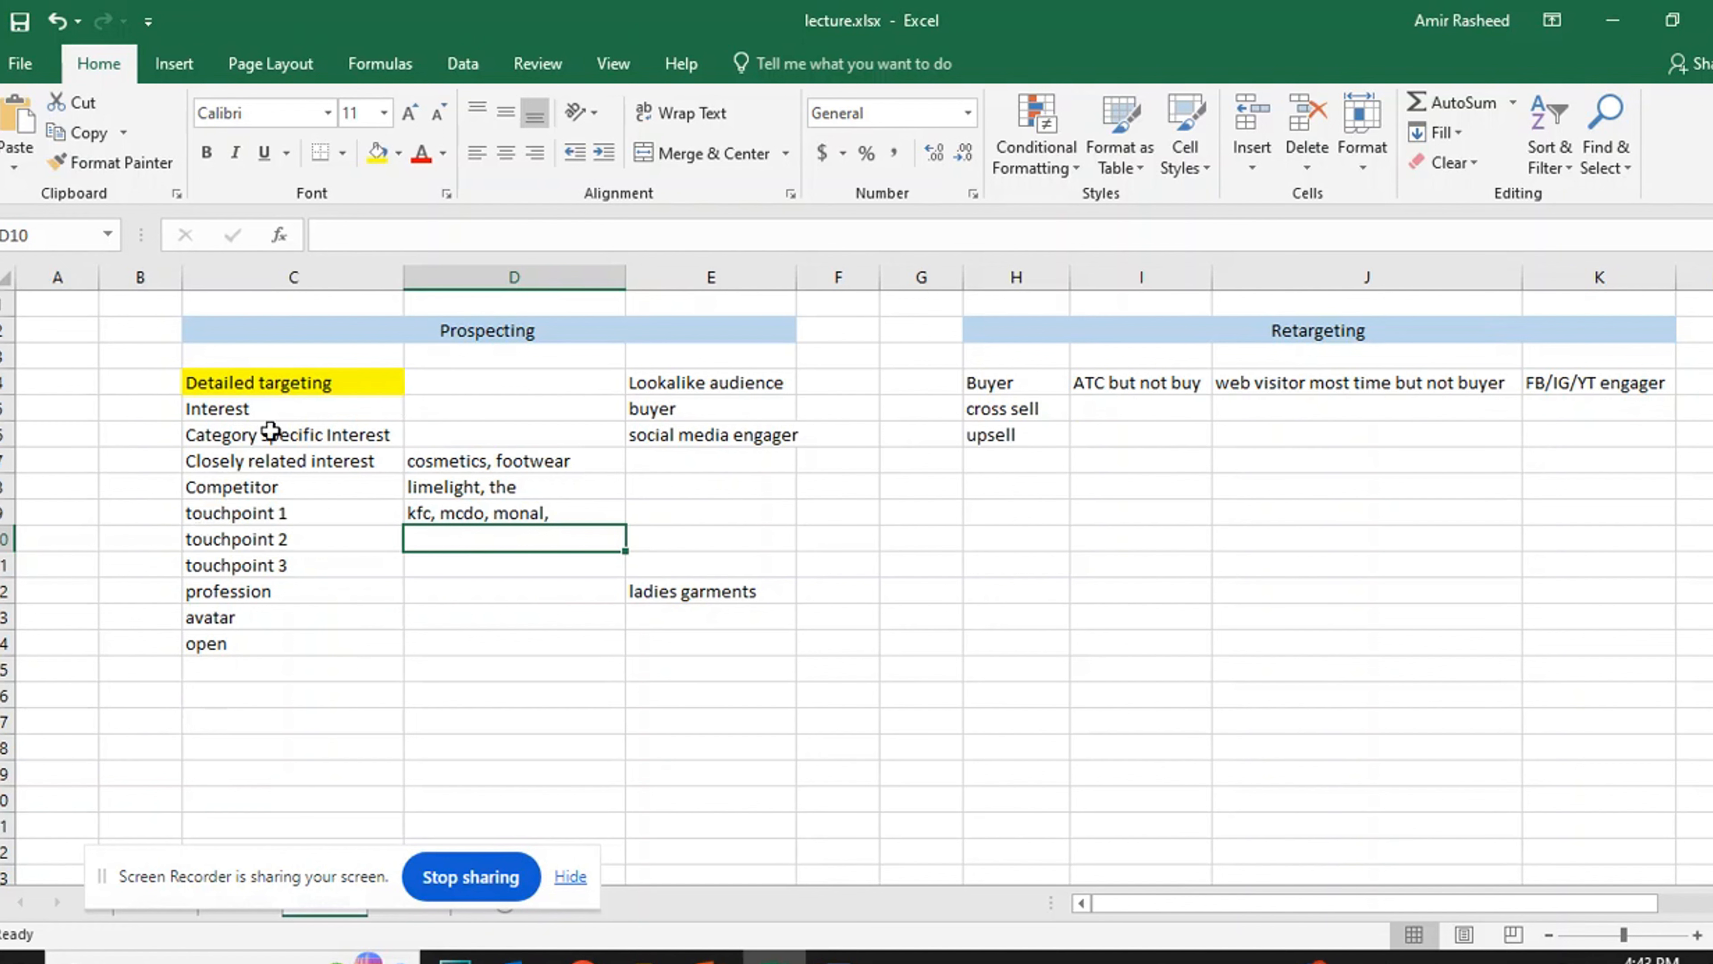
Step: Enter "consumer persona" in cell F13, on the avatar row
click(859, 618)
text(con)
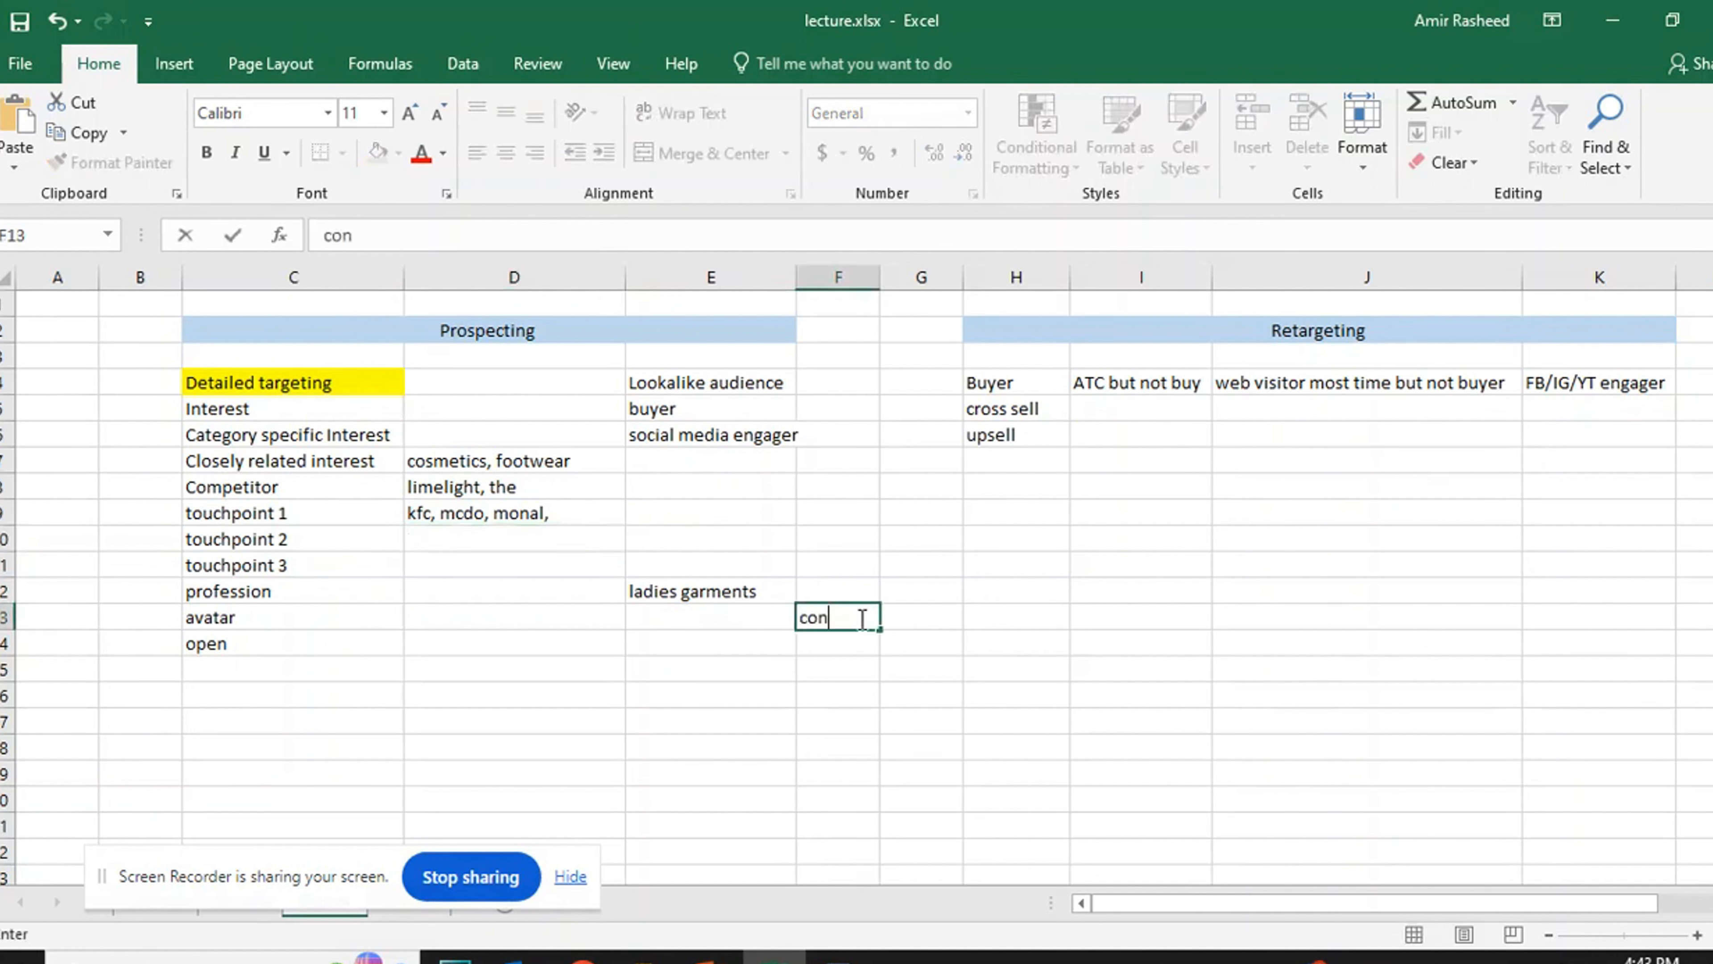
text(sumer per)
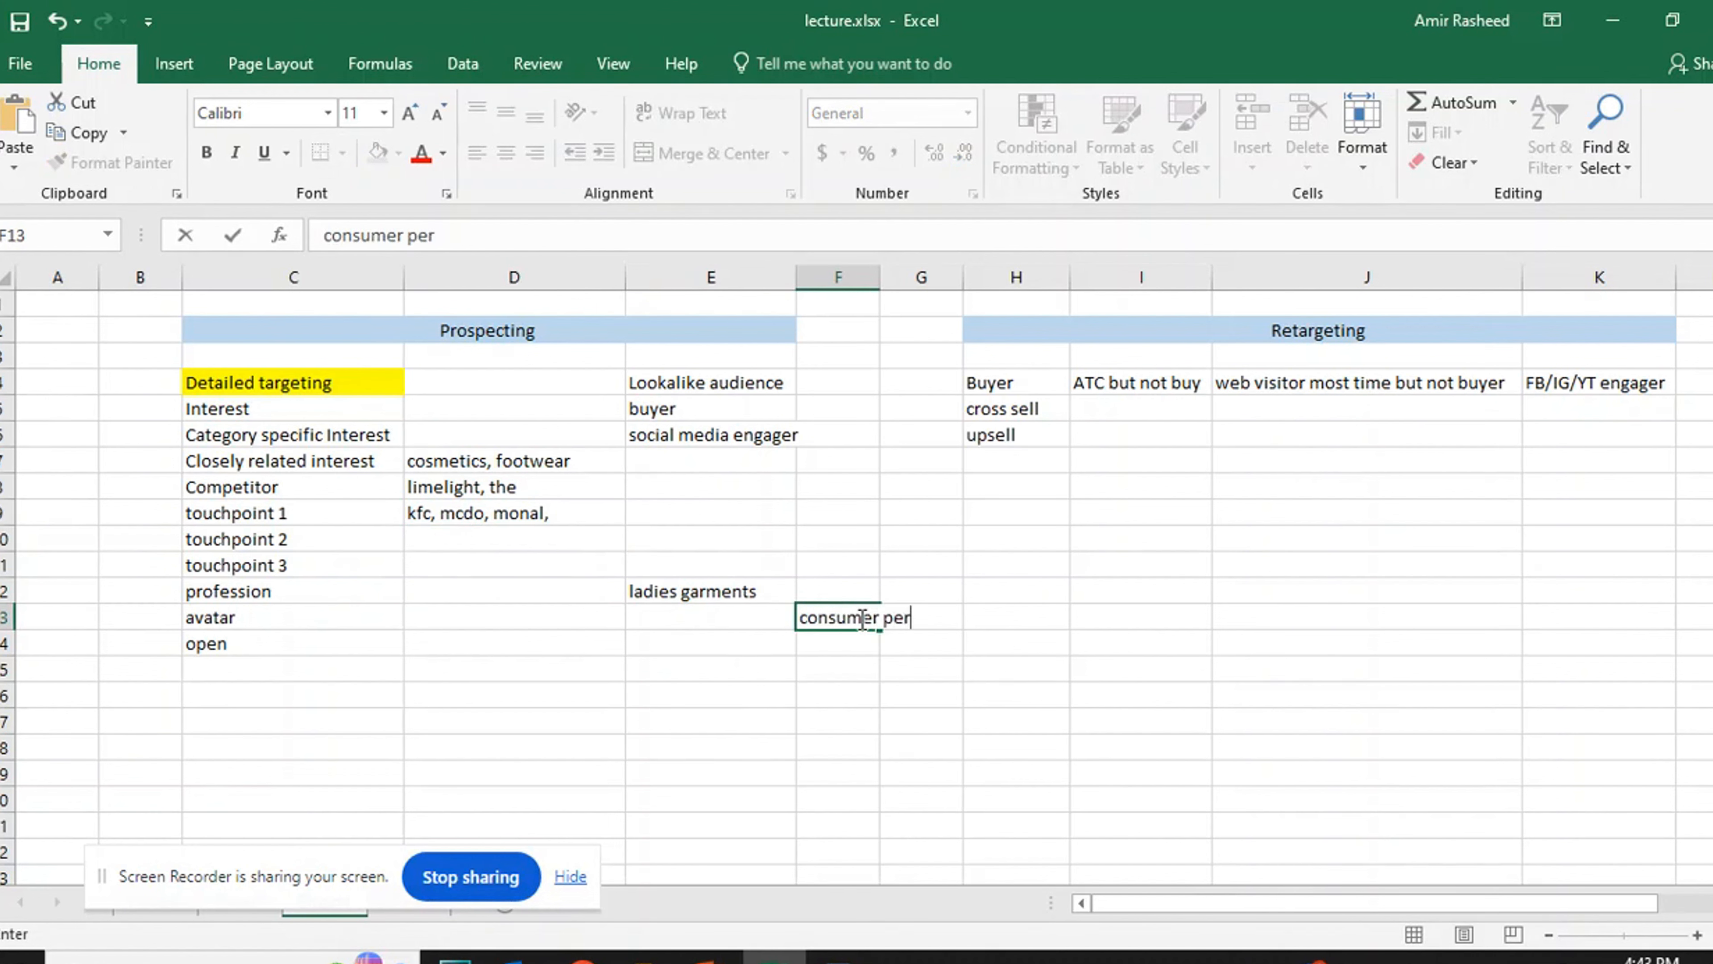
text(sona)
key(Return)
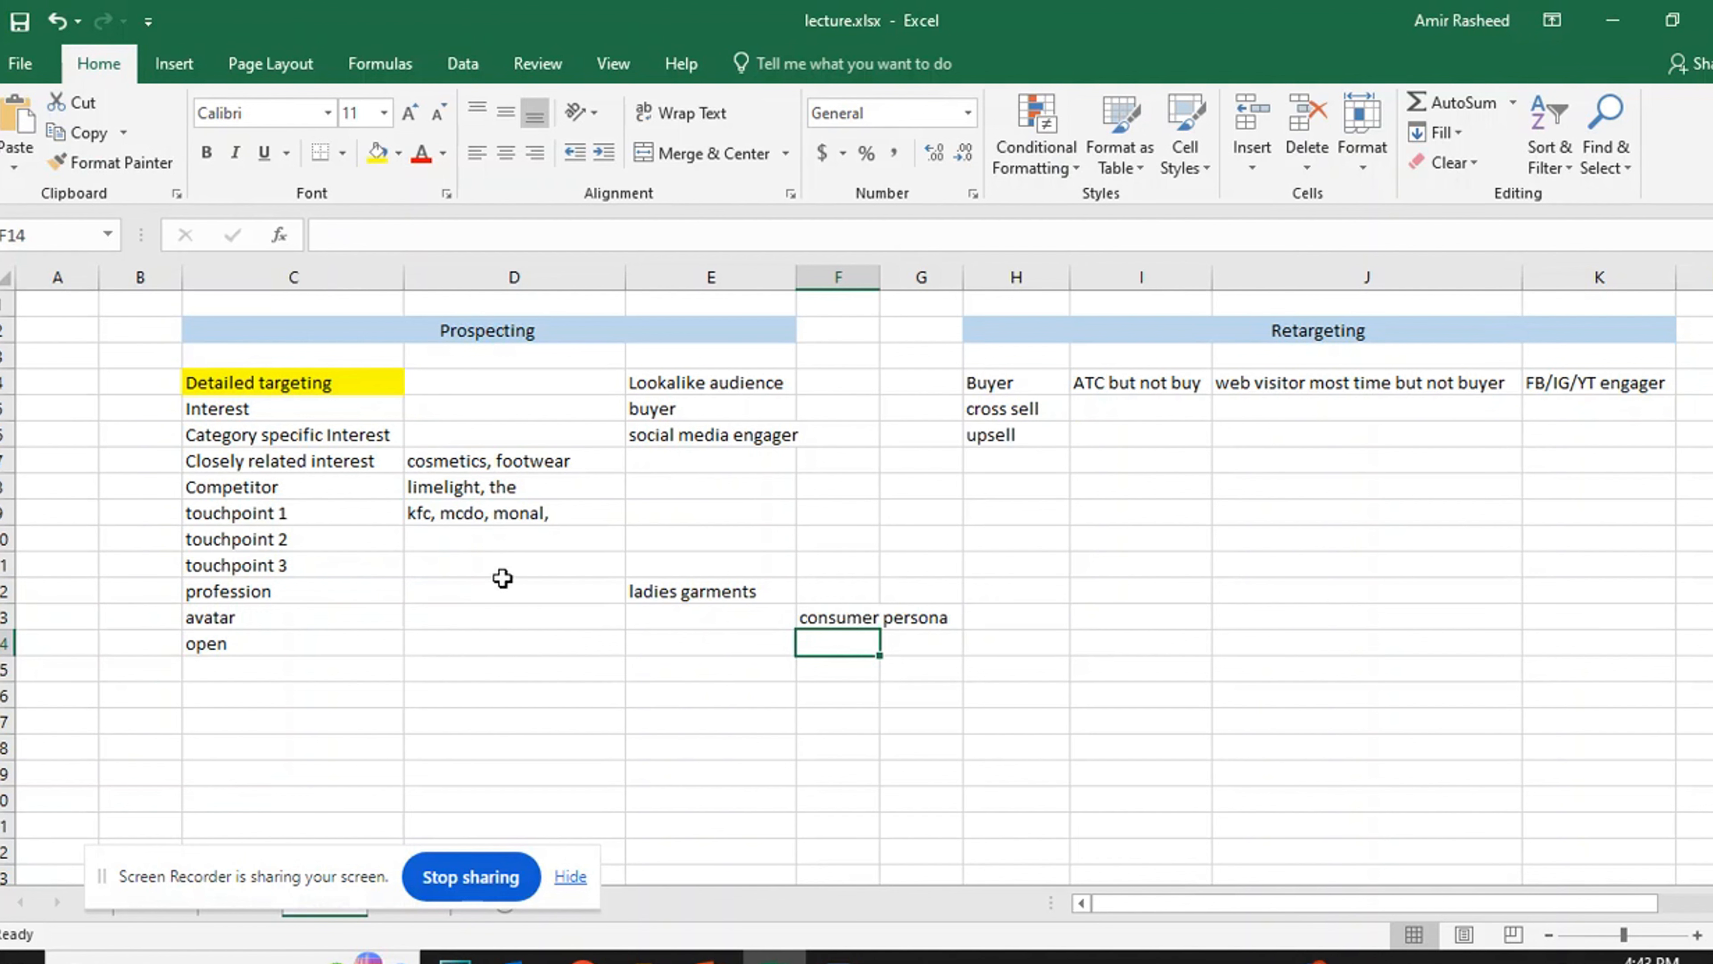
Step: Enter "wellness, weight" in cell D10 as the examples for touchpoint 2
click(441, 543)
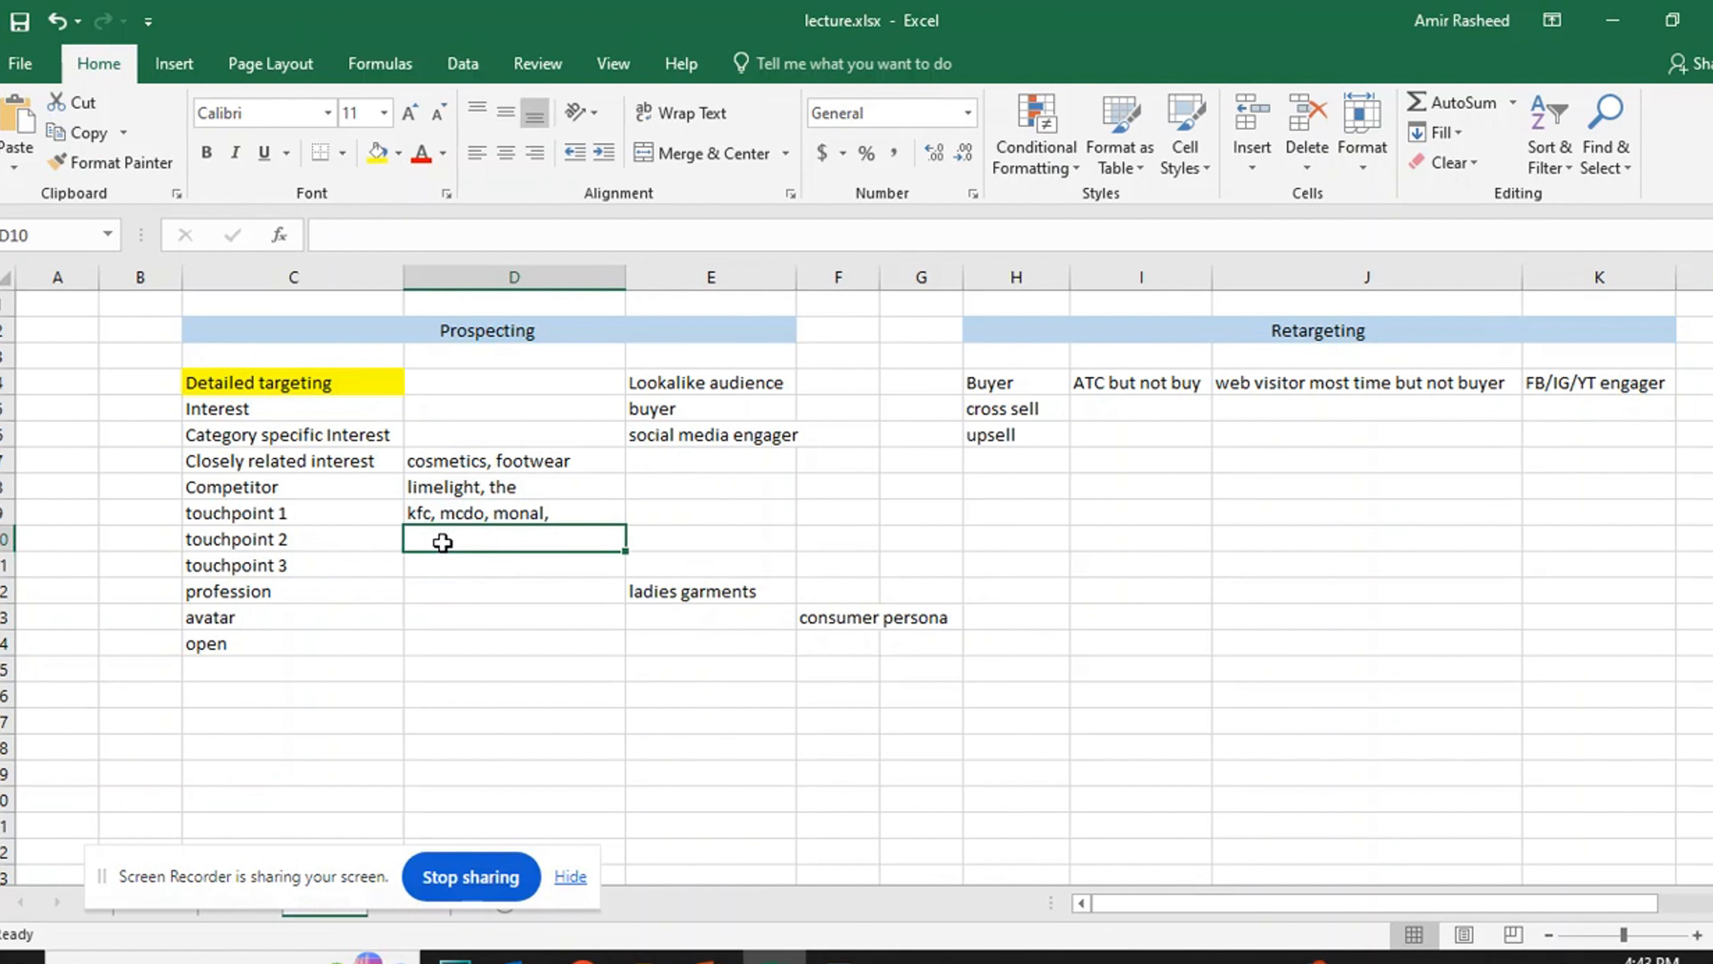
text(well)
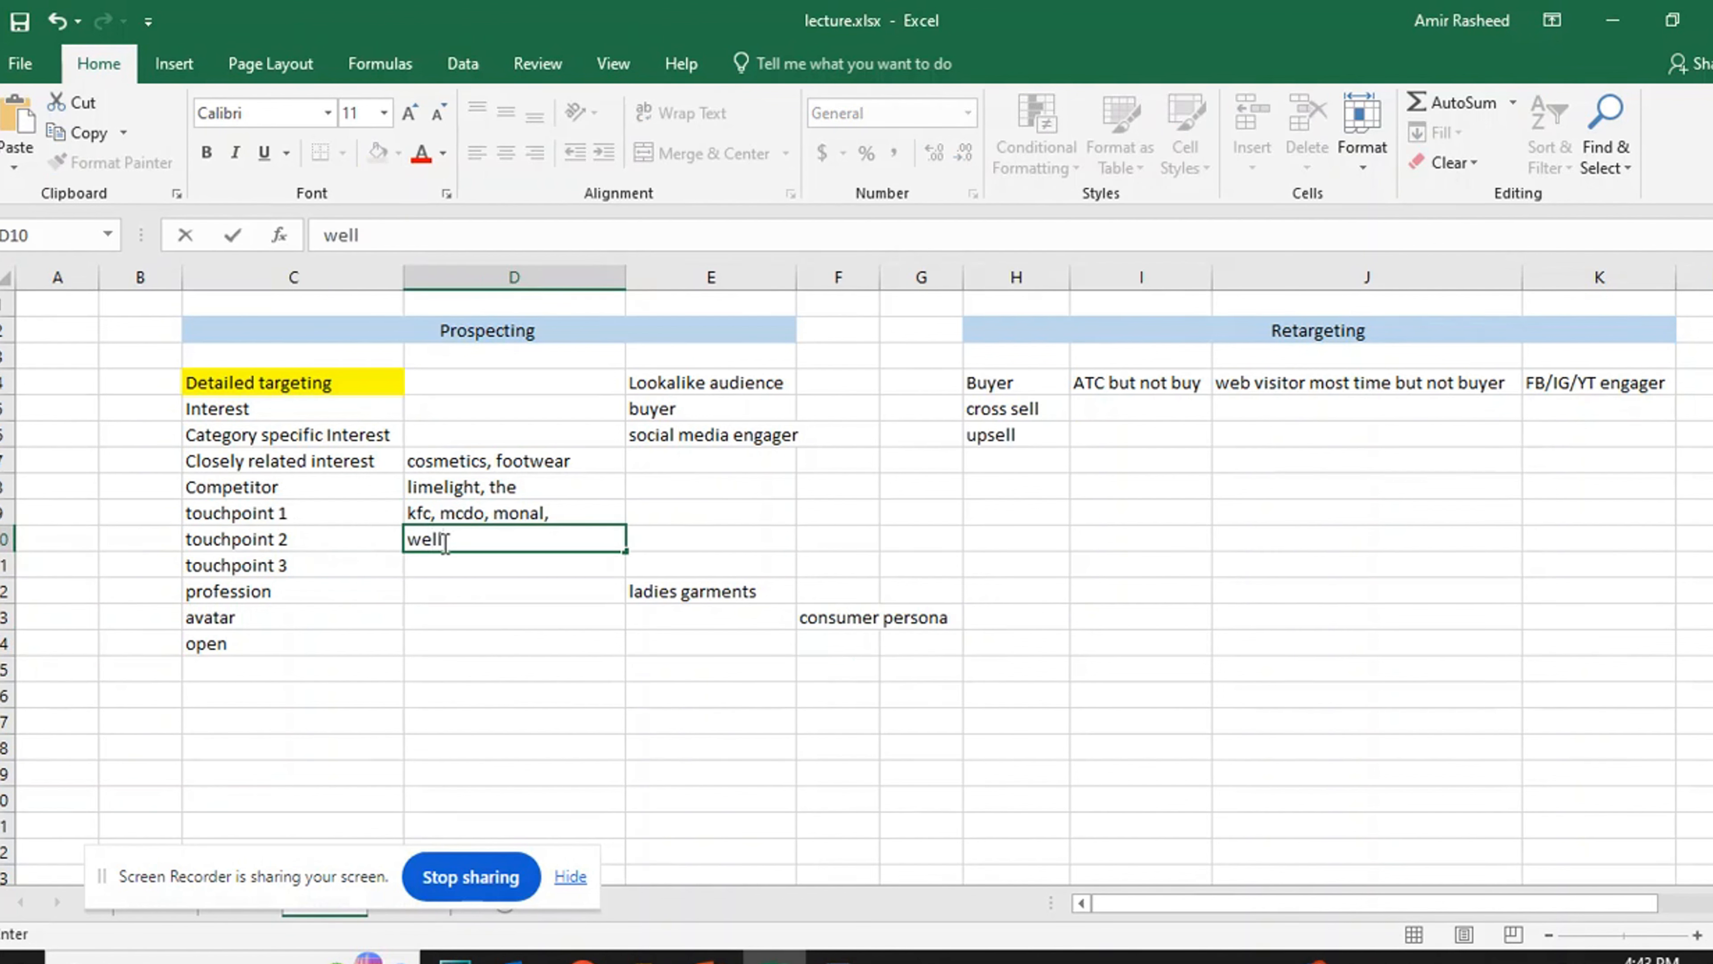
text(ness, weight)
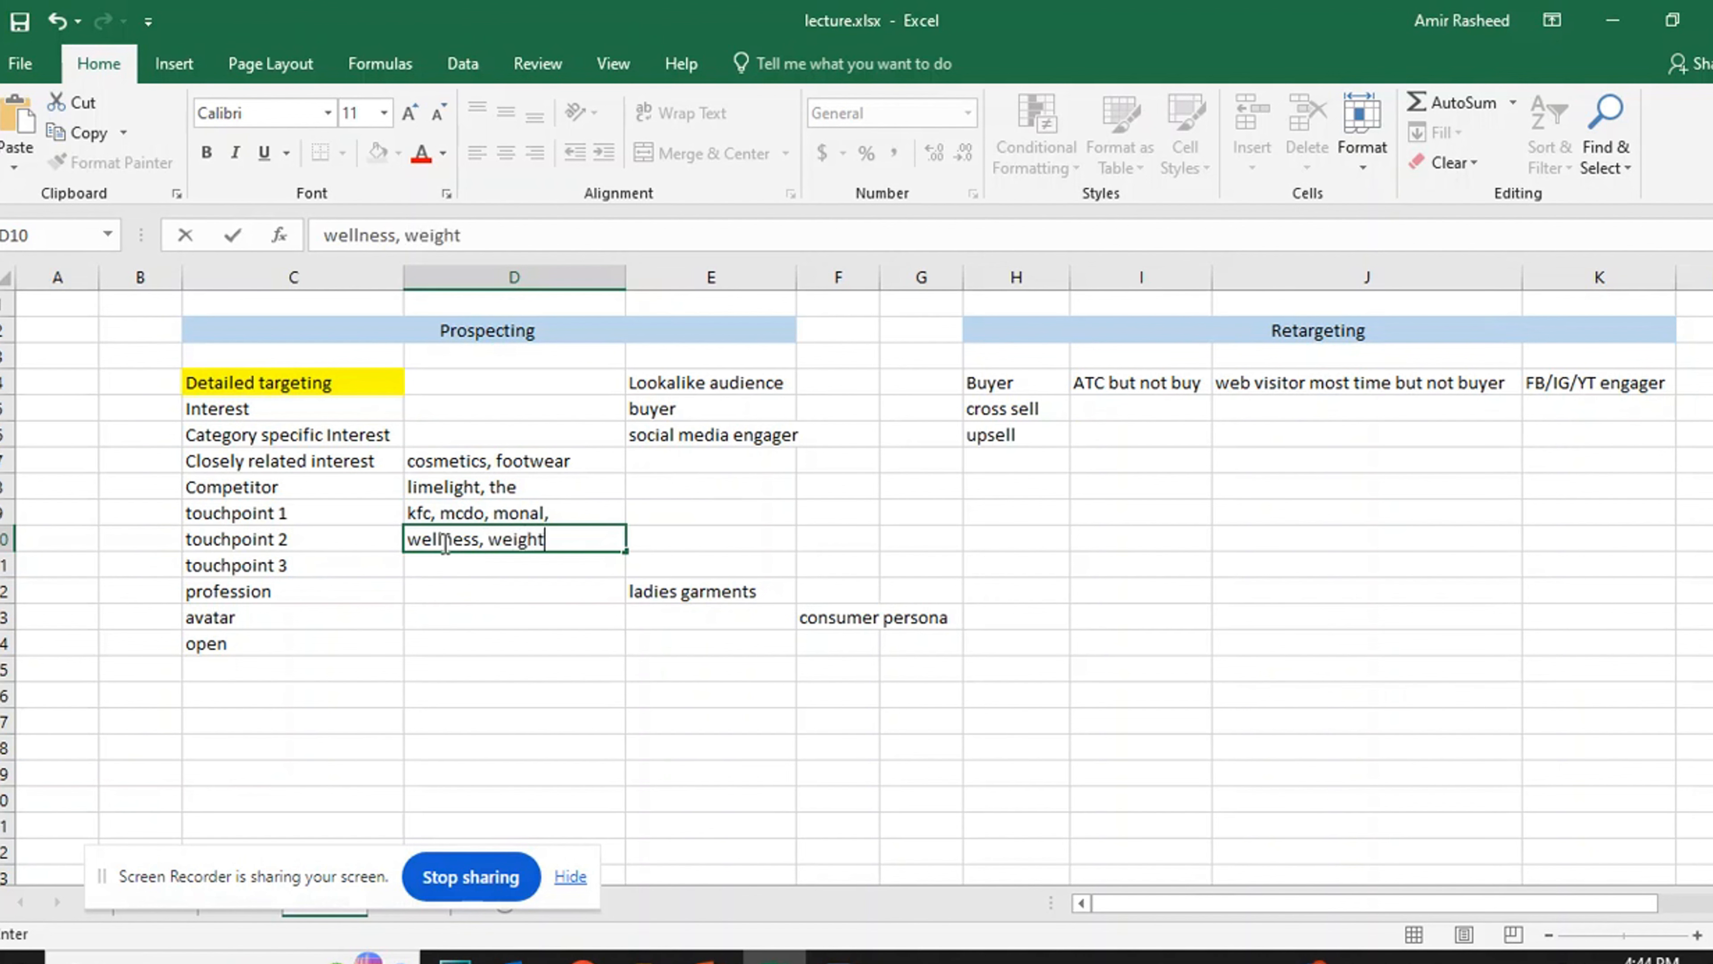
key(Return)
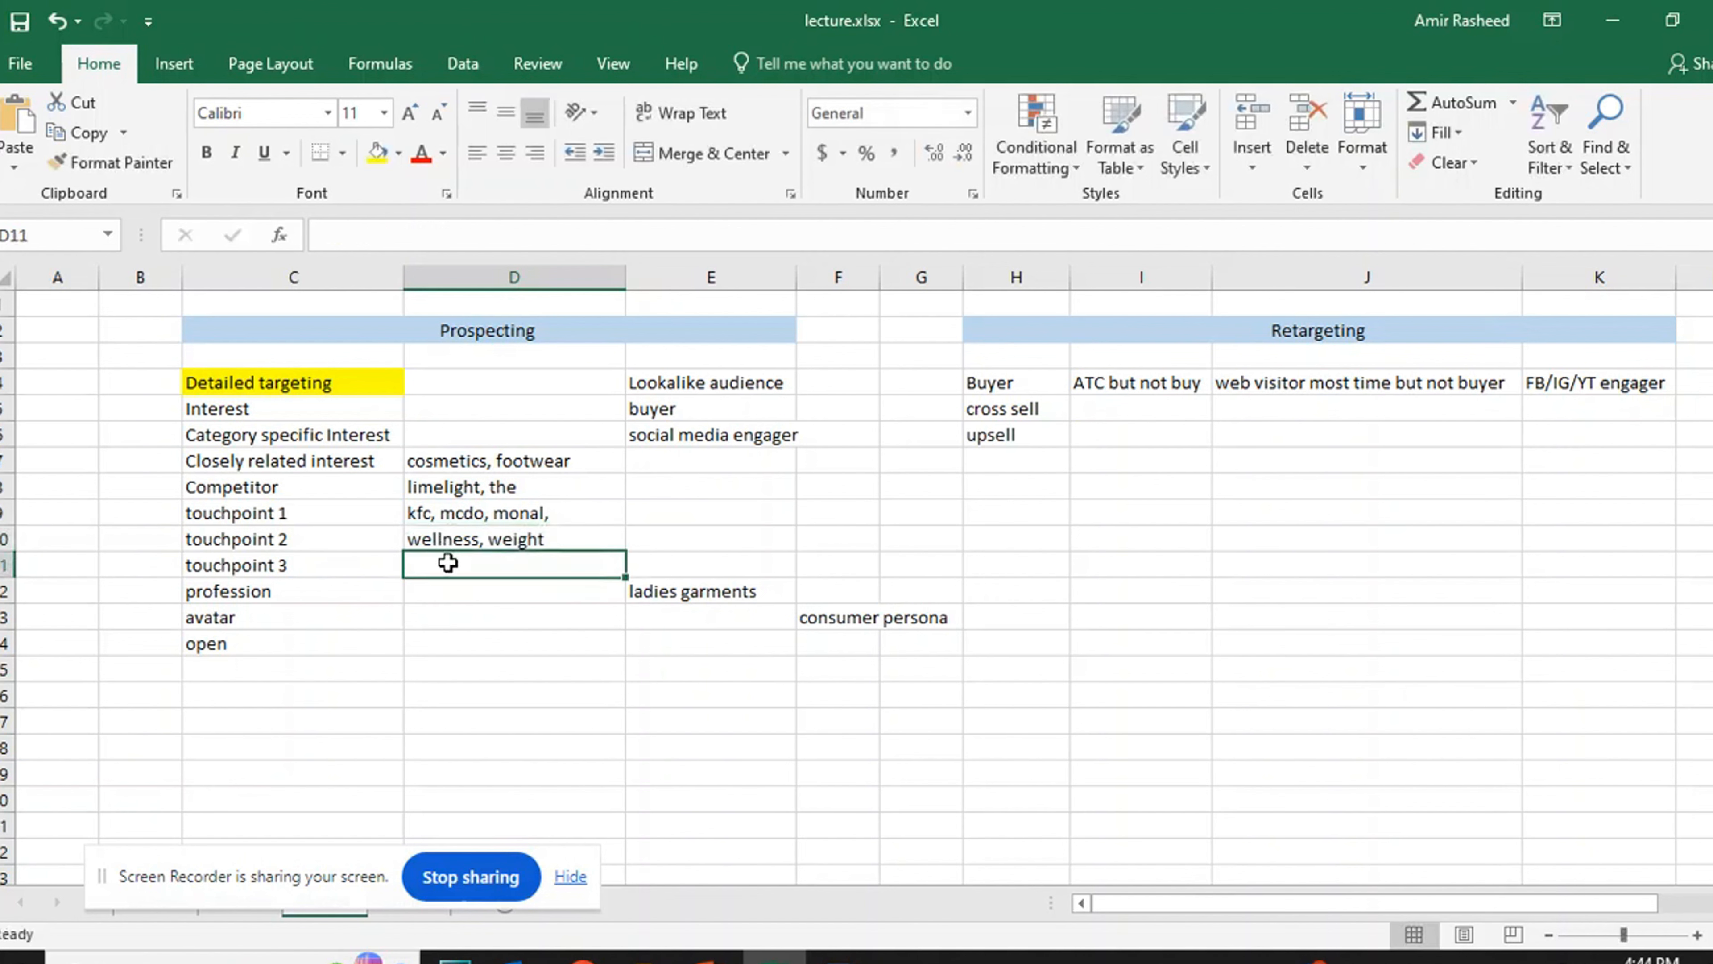
Step: Enter "teacher, doctor" in cell D12 as the profession examples and select cell D14 on the open row
click(456, 591)
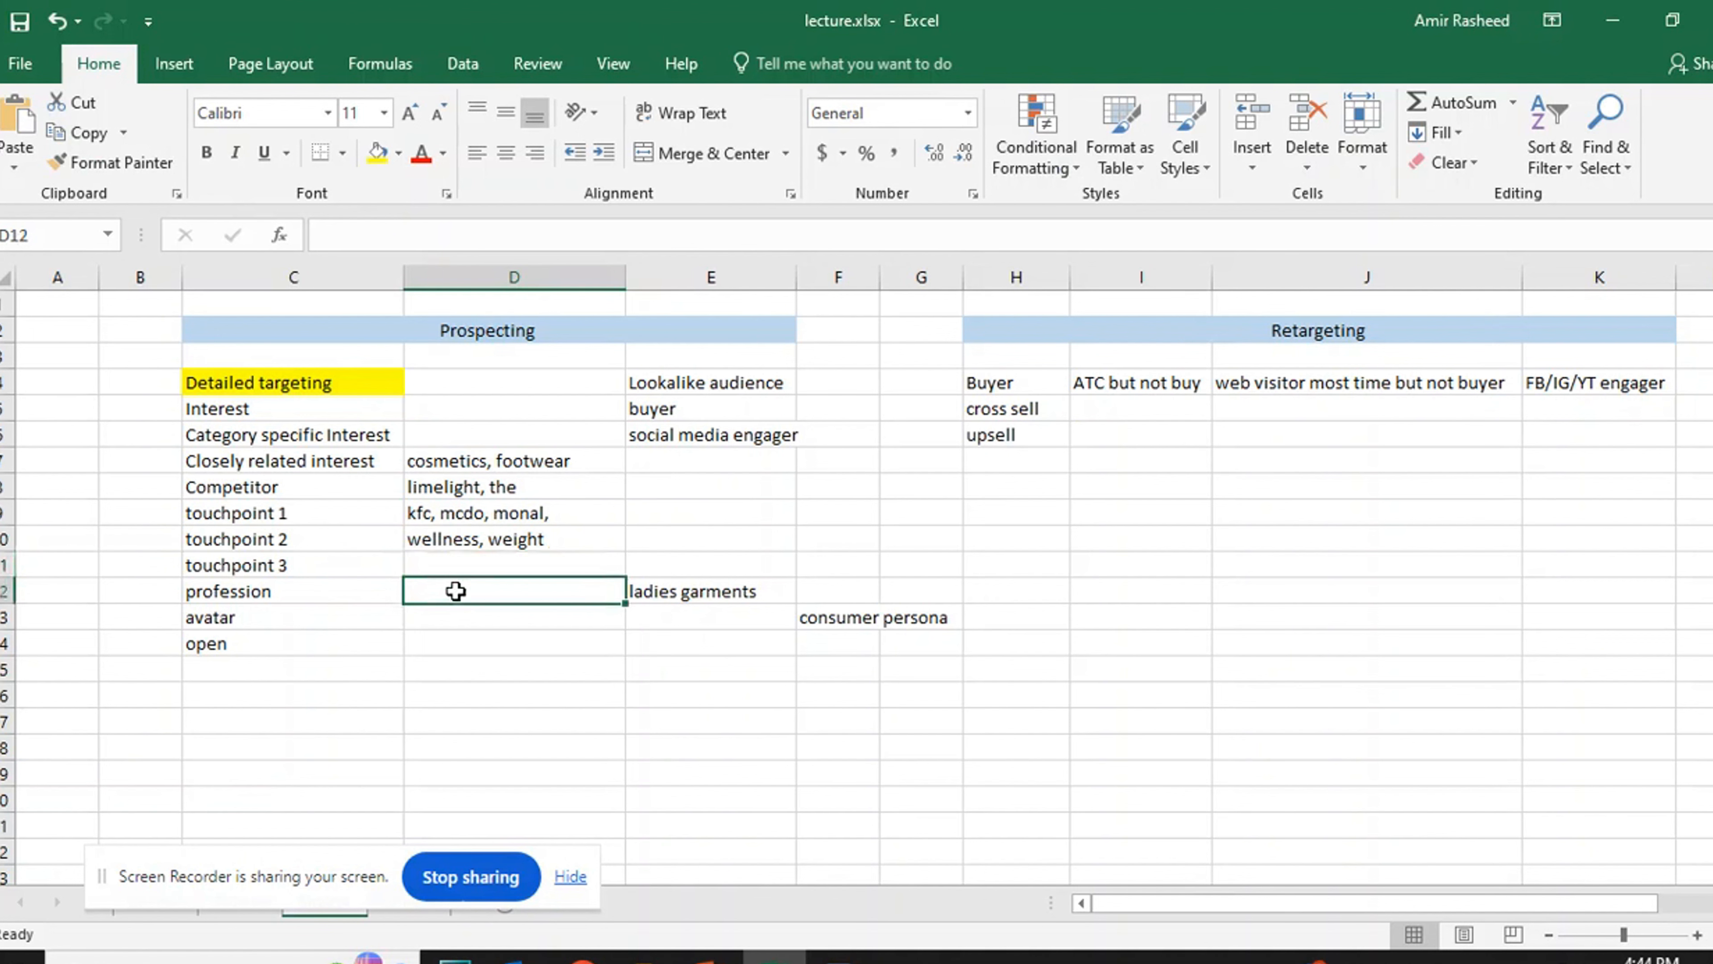
text(teav)
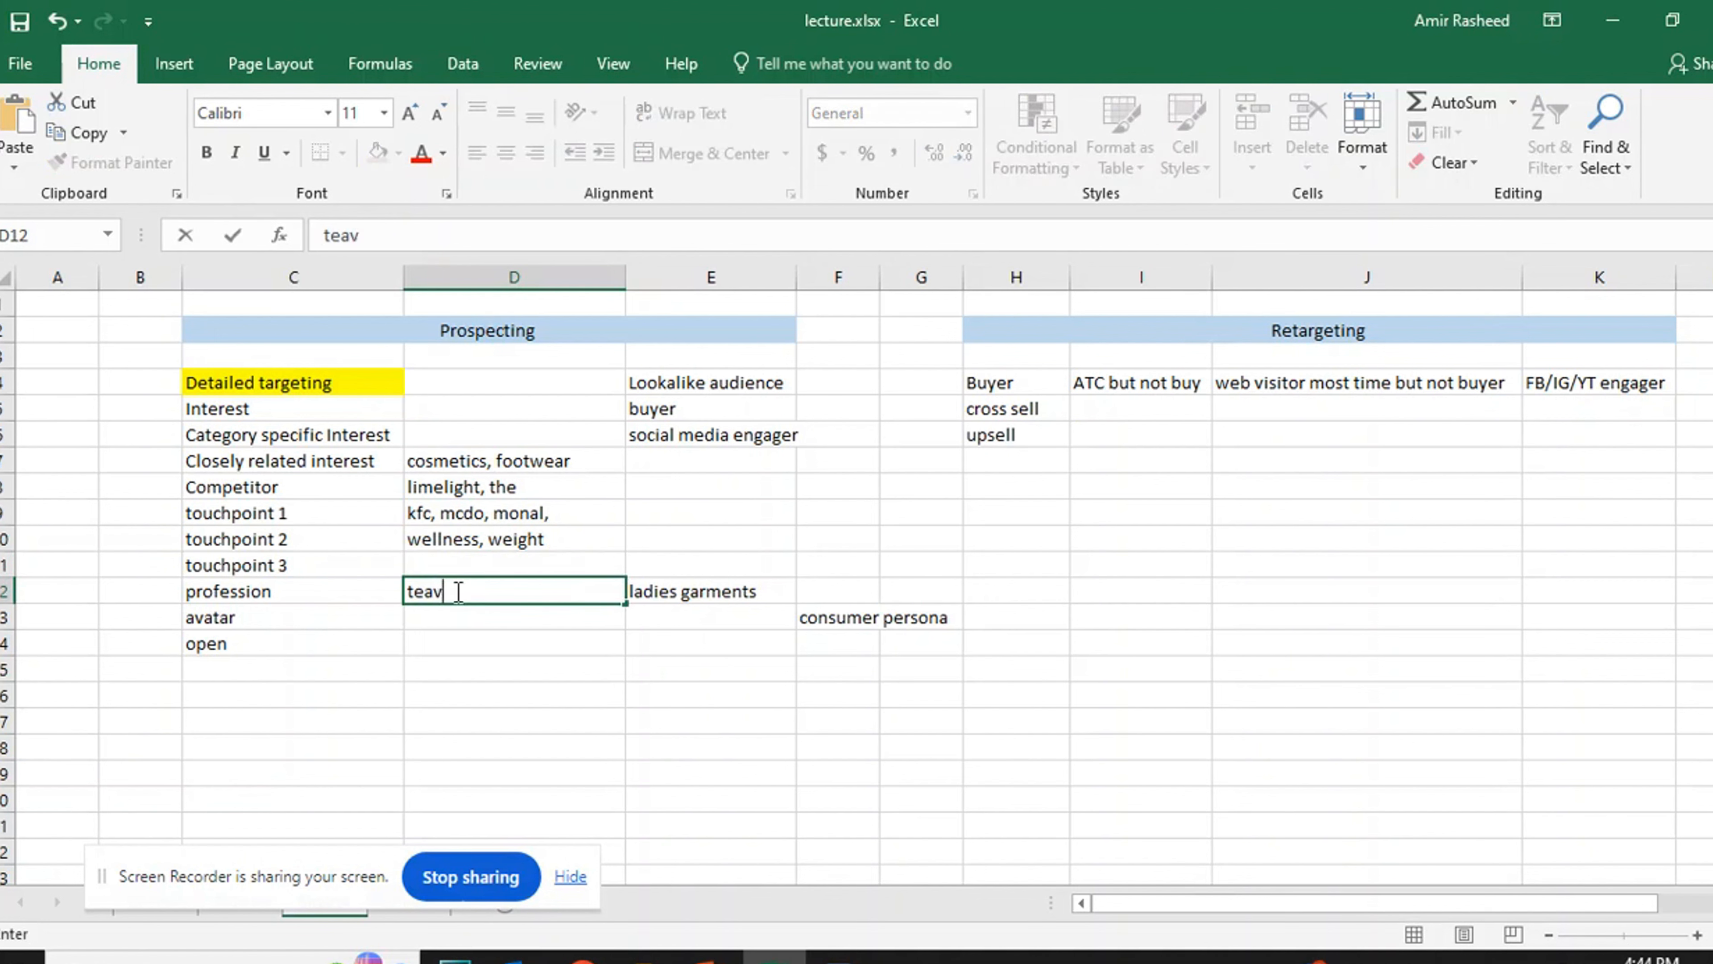
key(BackSpace)
text(cher, doctor)
key(Return)
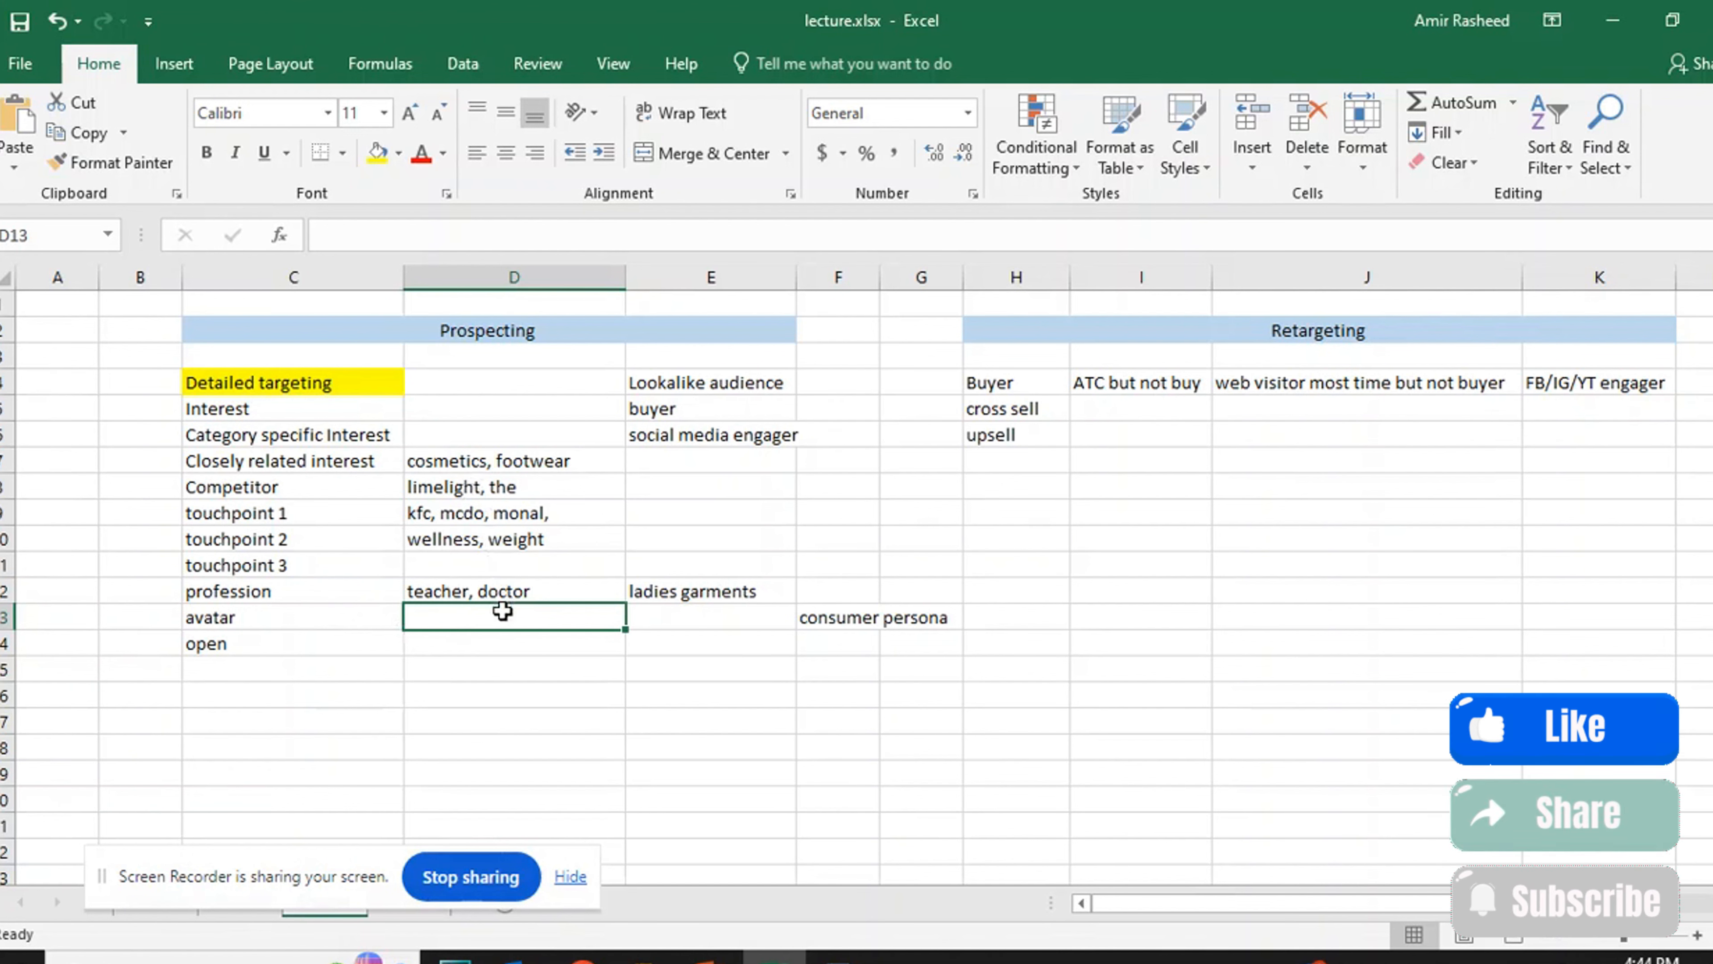
click(508, 643)
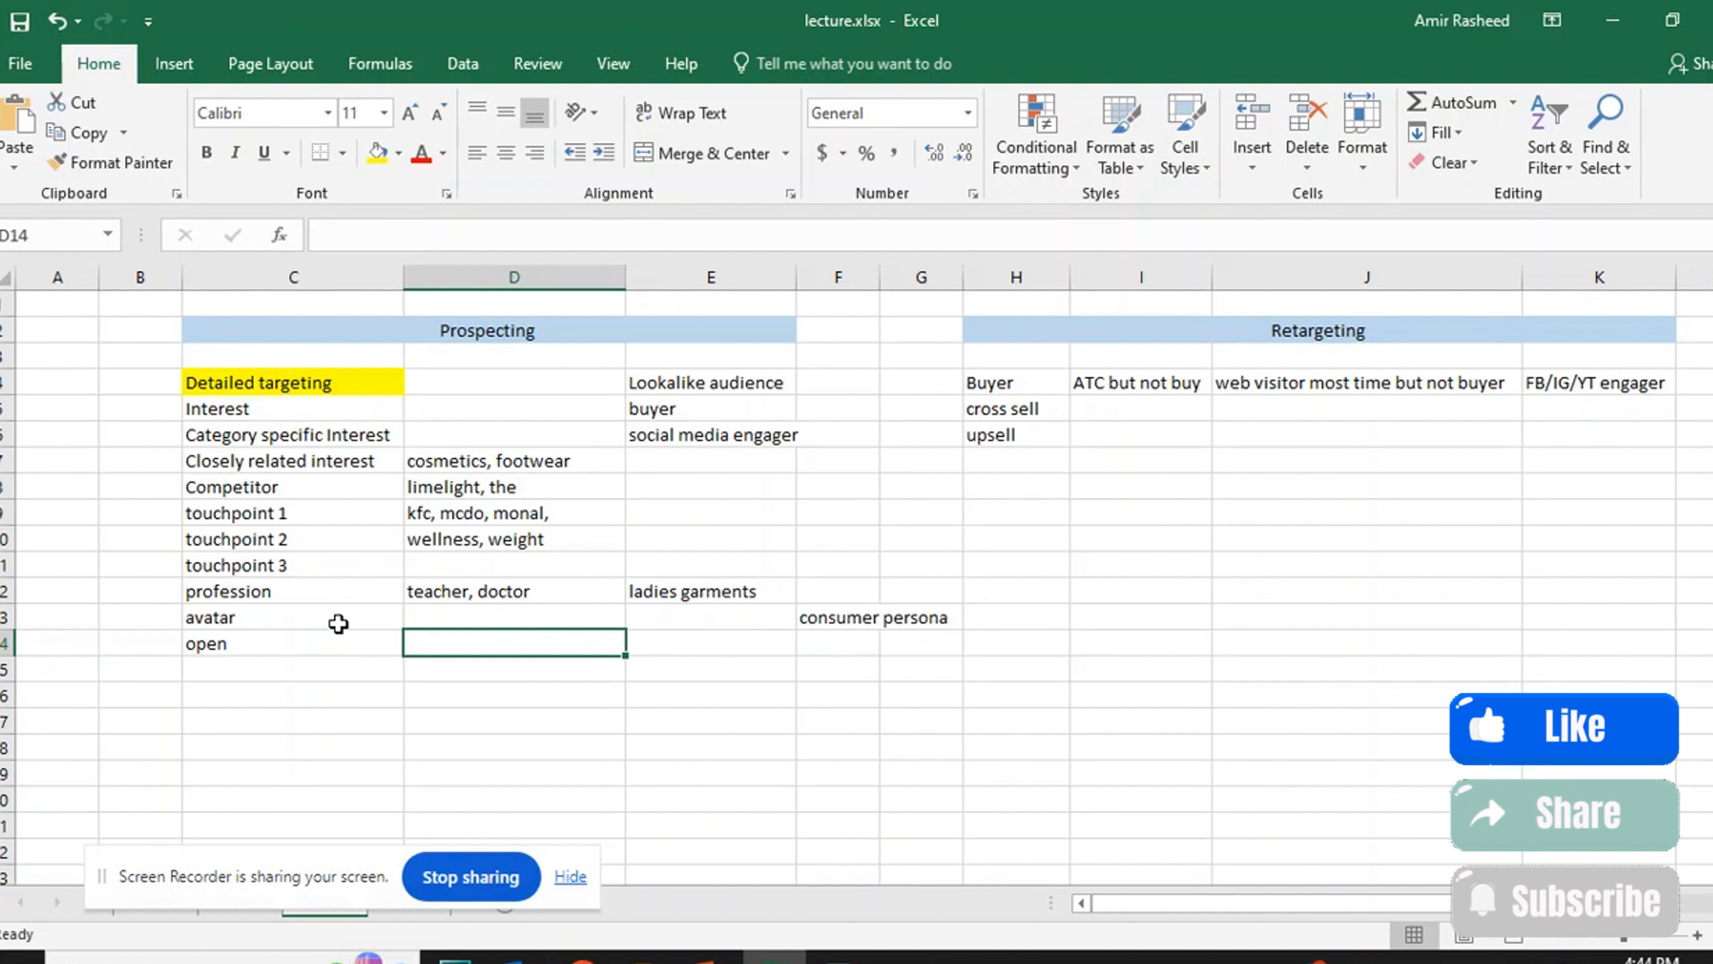
Step: In Ads Manager, remove the clothing, ladies dresses and boutiques interests from New Awareness Ad Set, and return to the Excel sheet
mouse_move(584, 957)
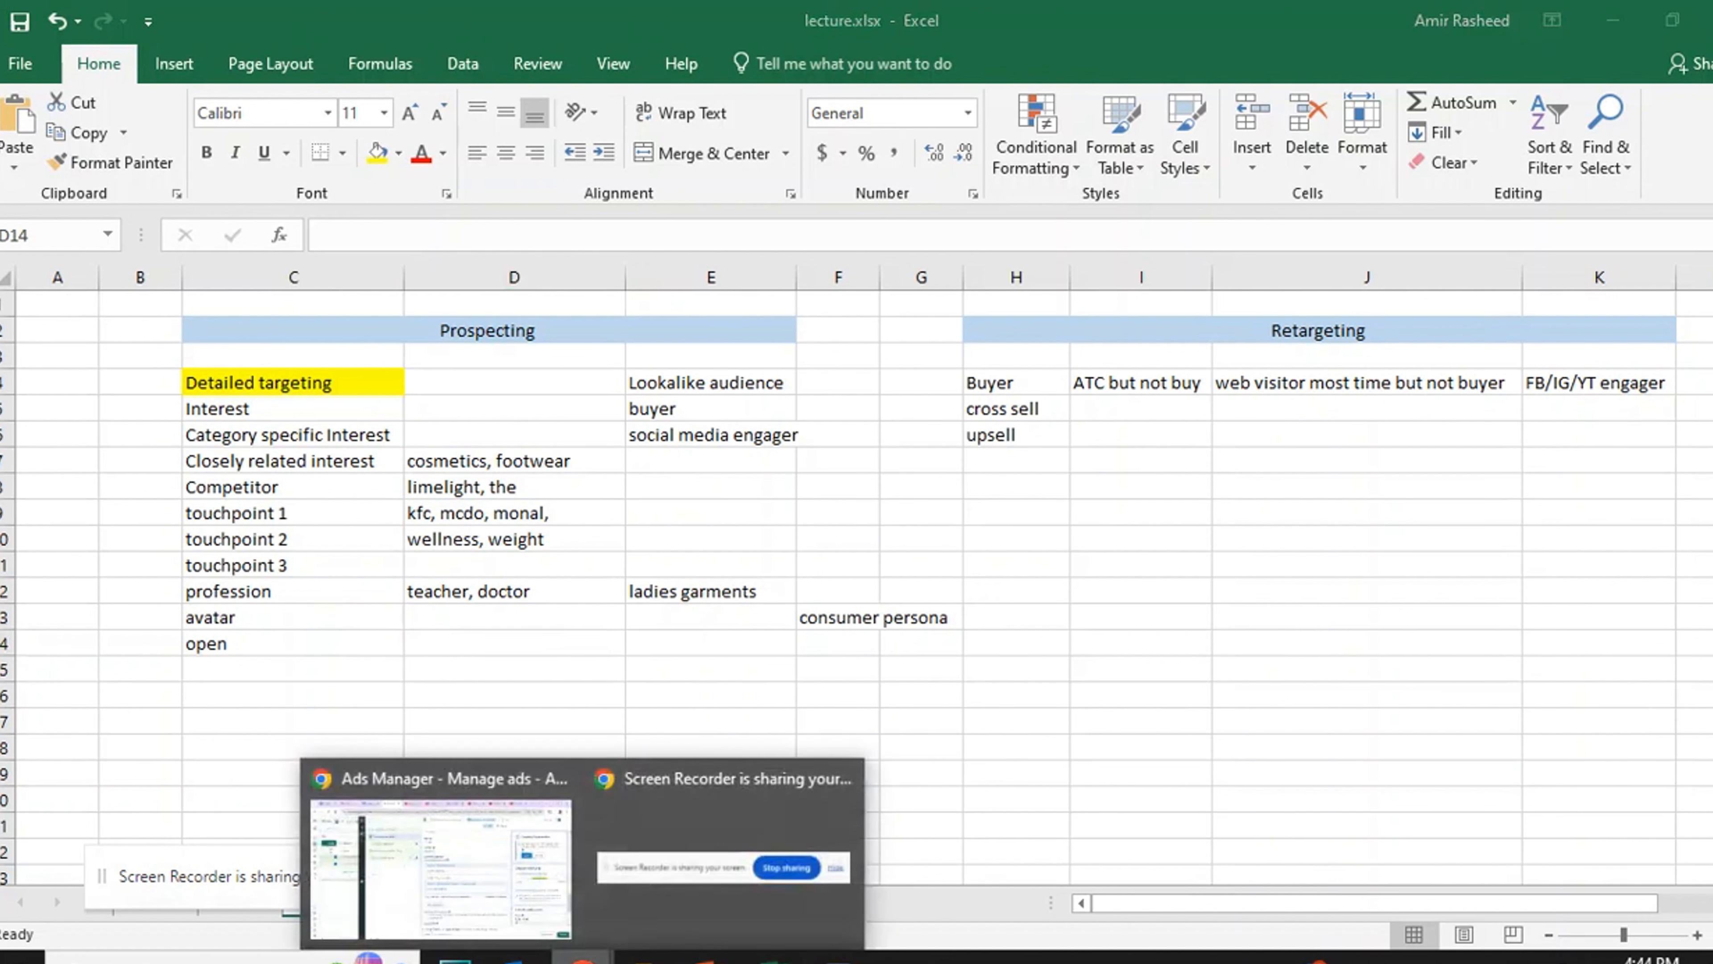
click(526, 891)
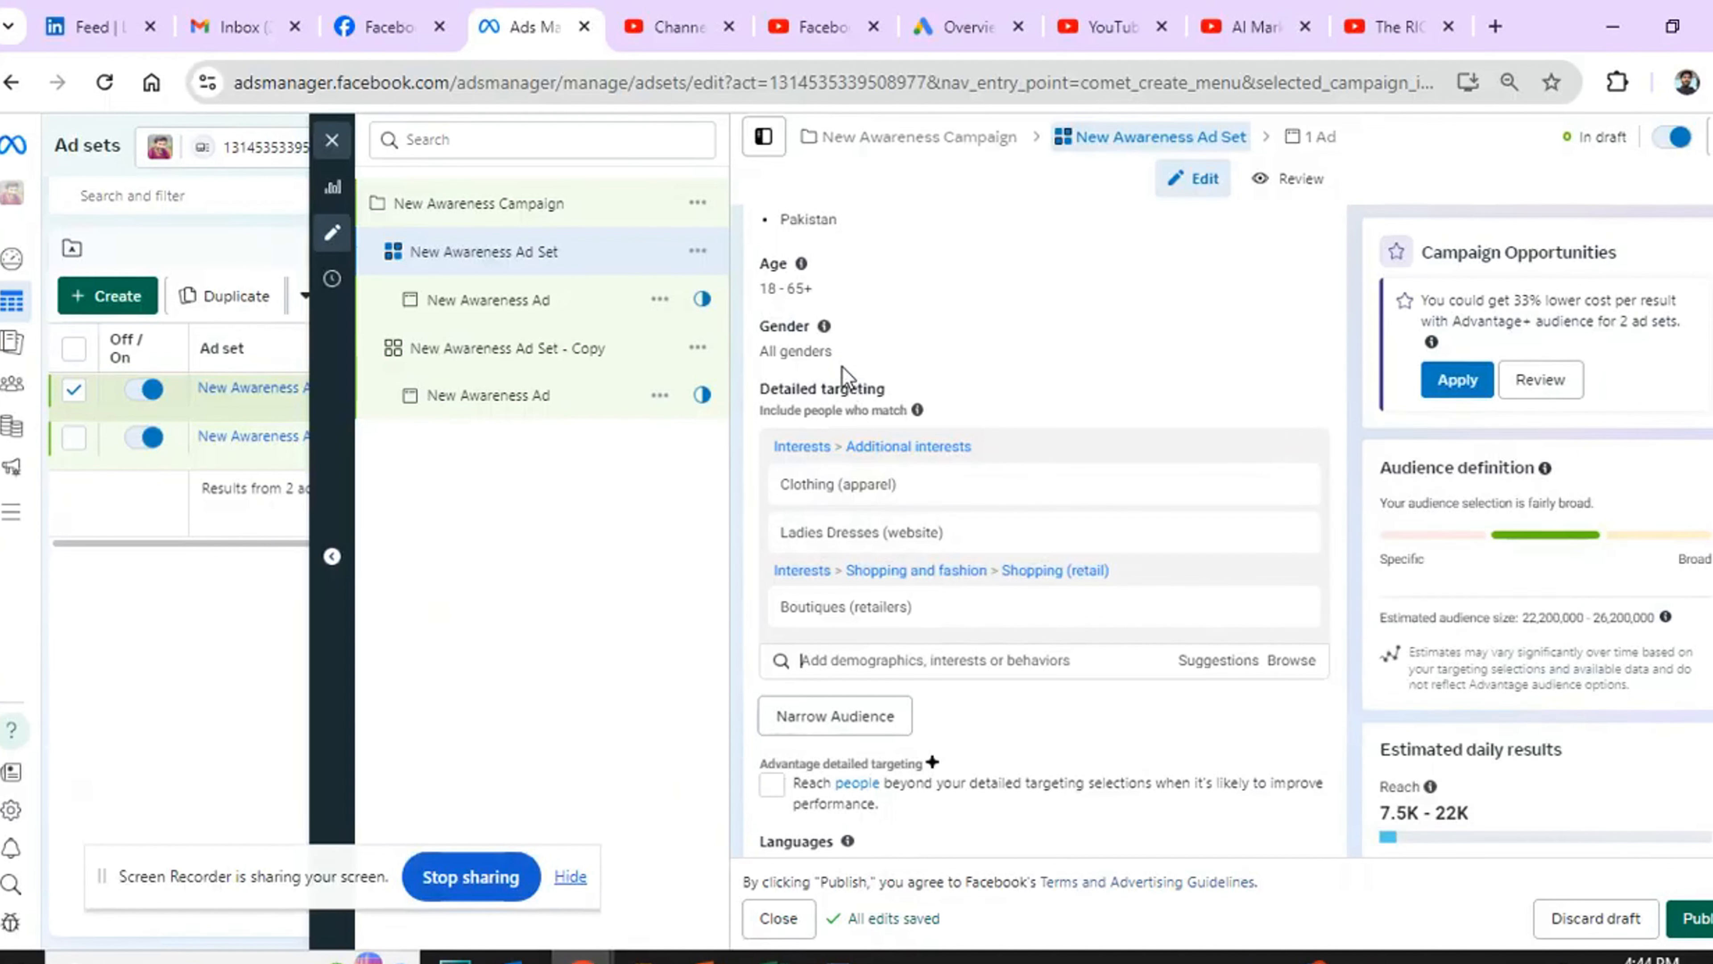
mouse_move(801, 270)
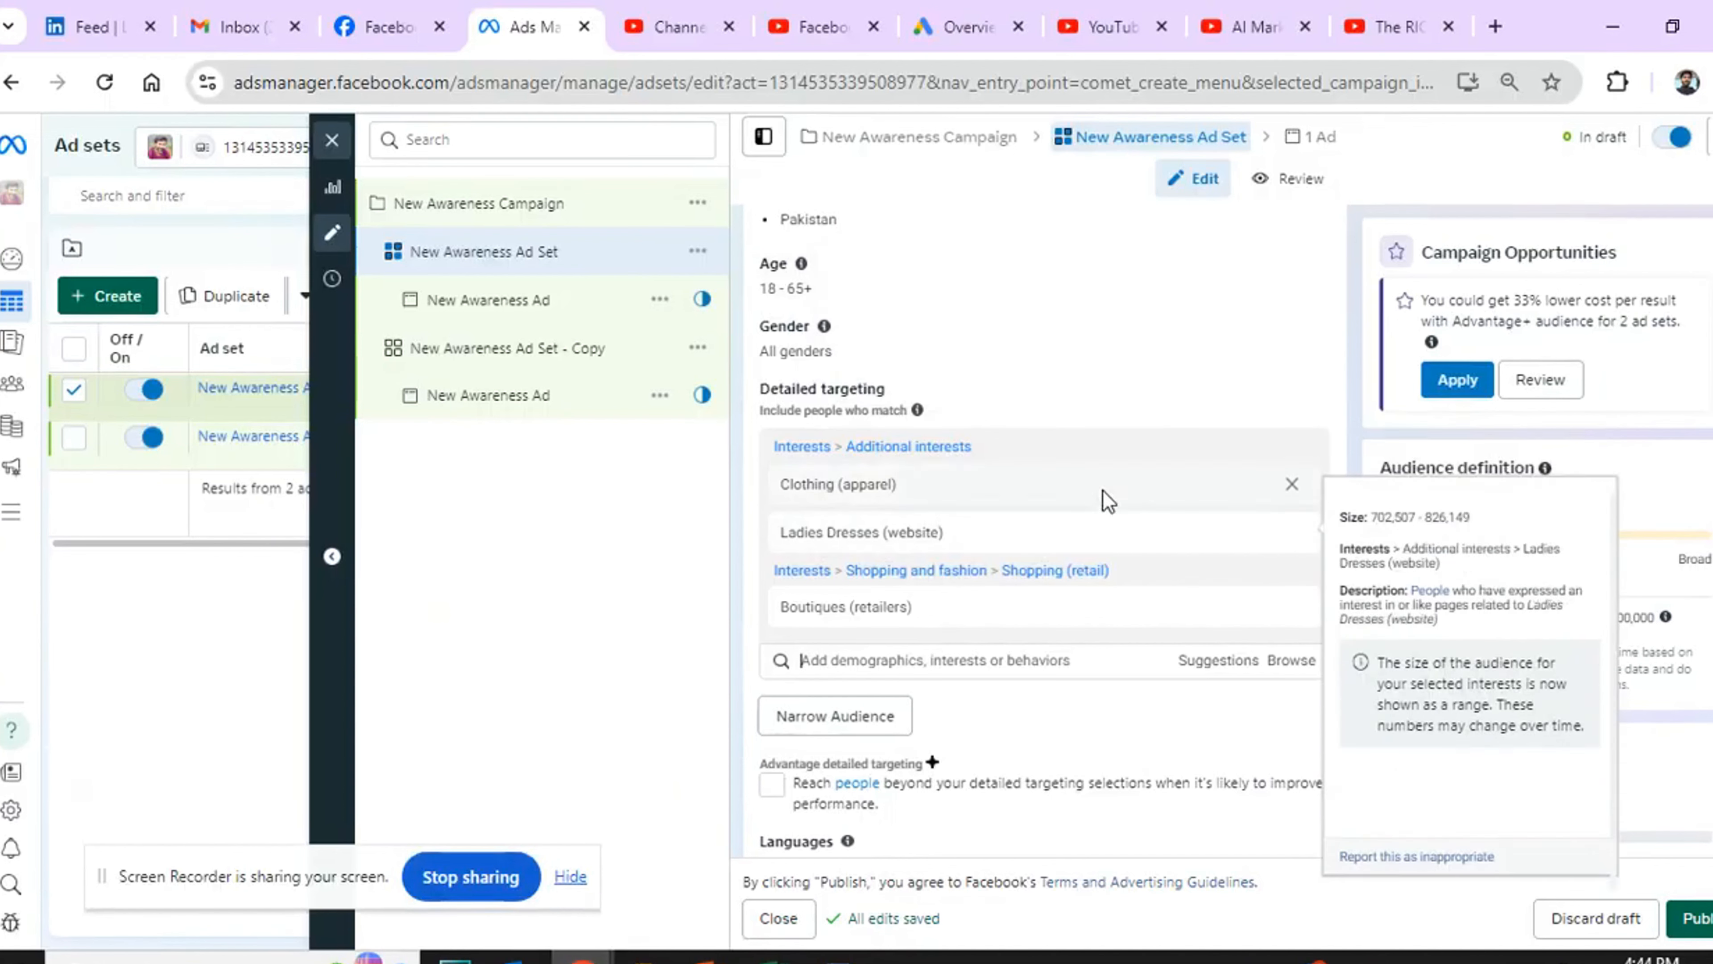
click(1292, 451)
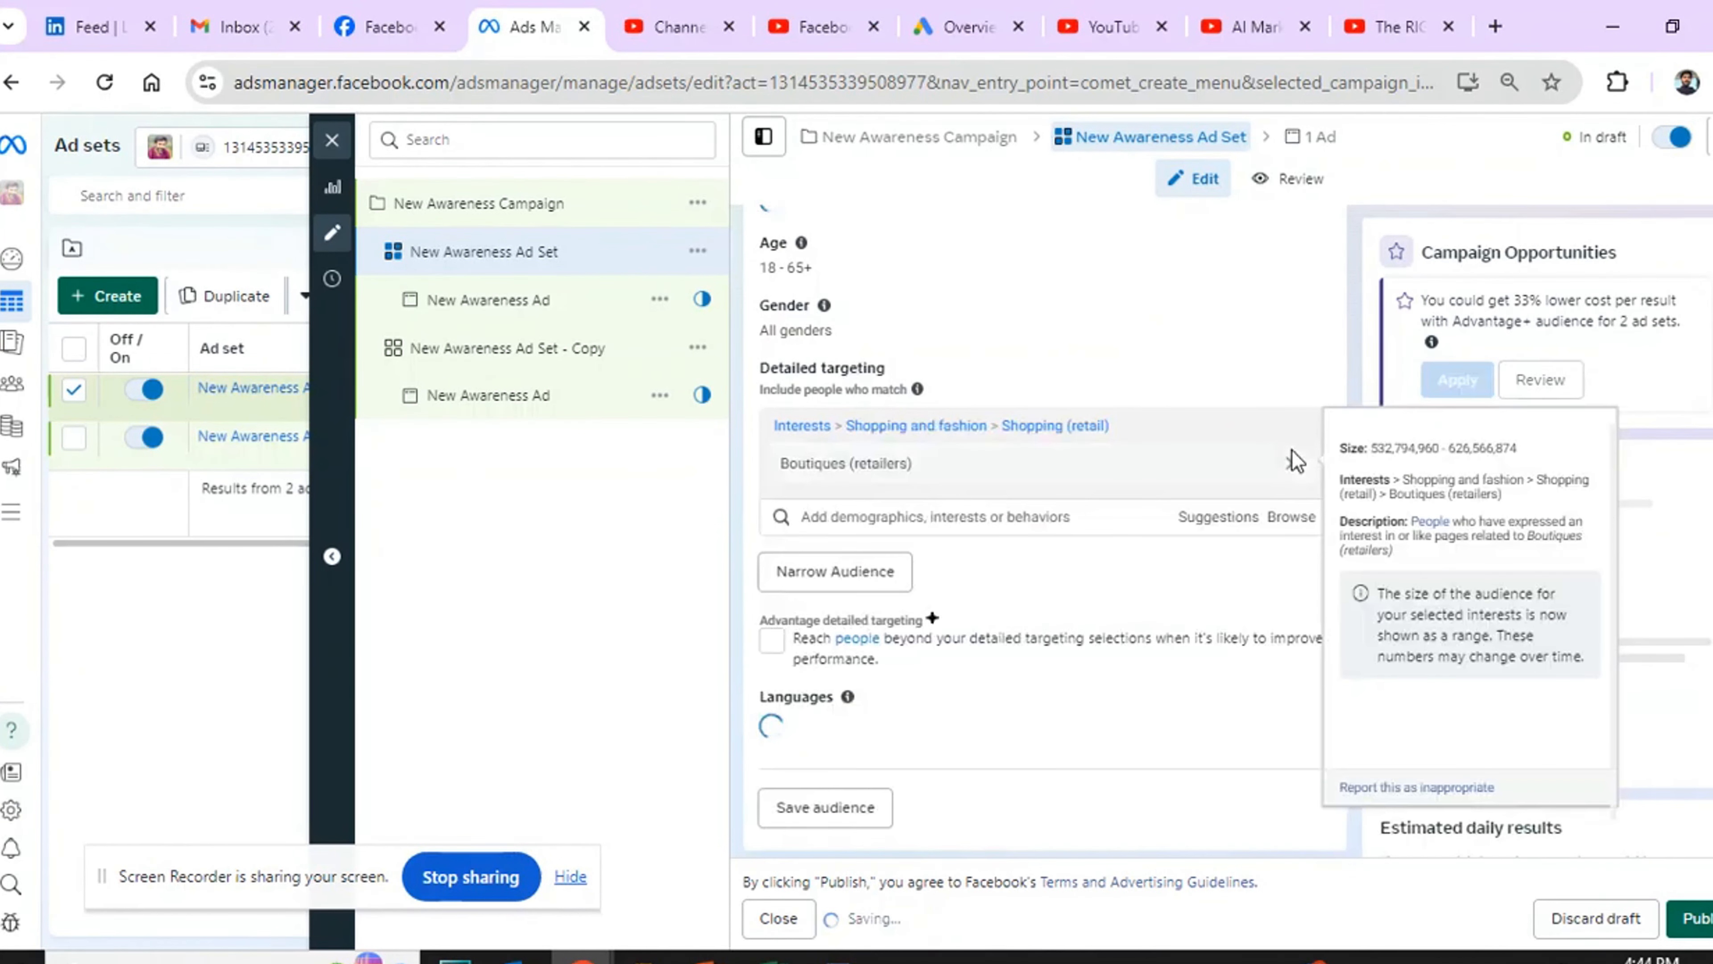
click(1292, 450)
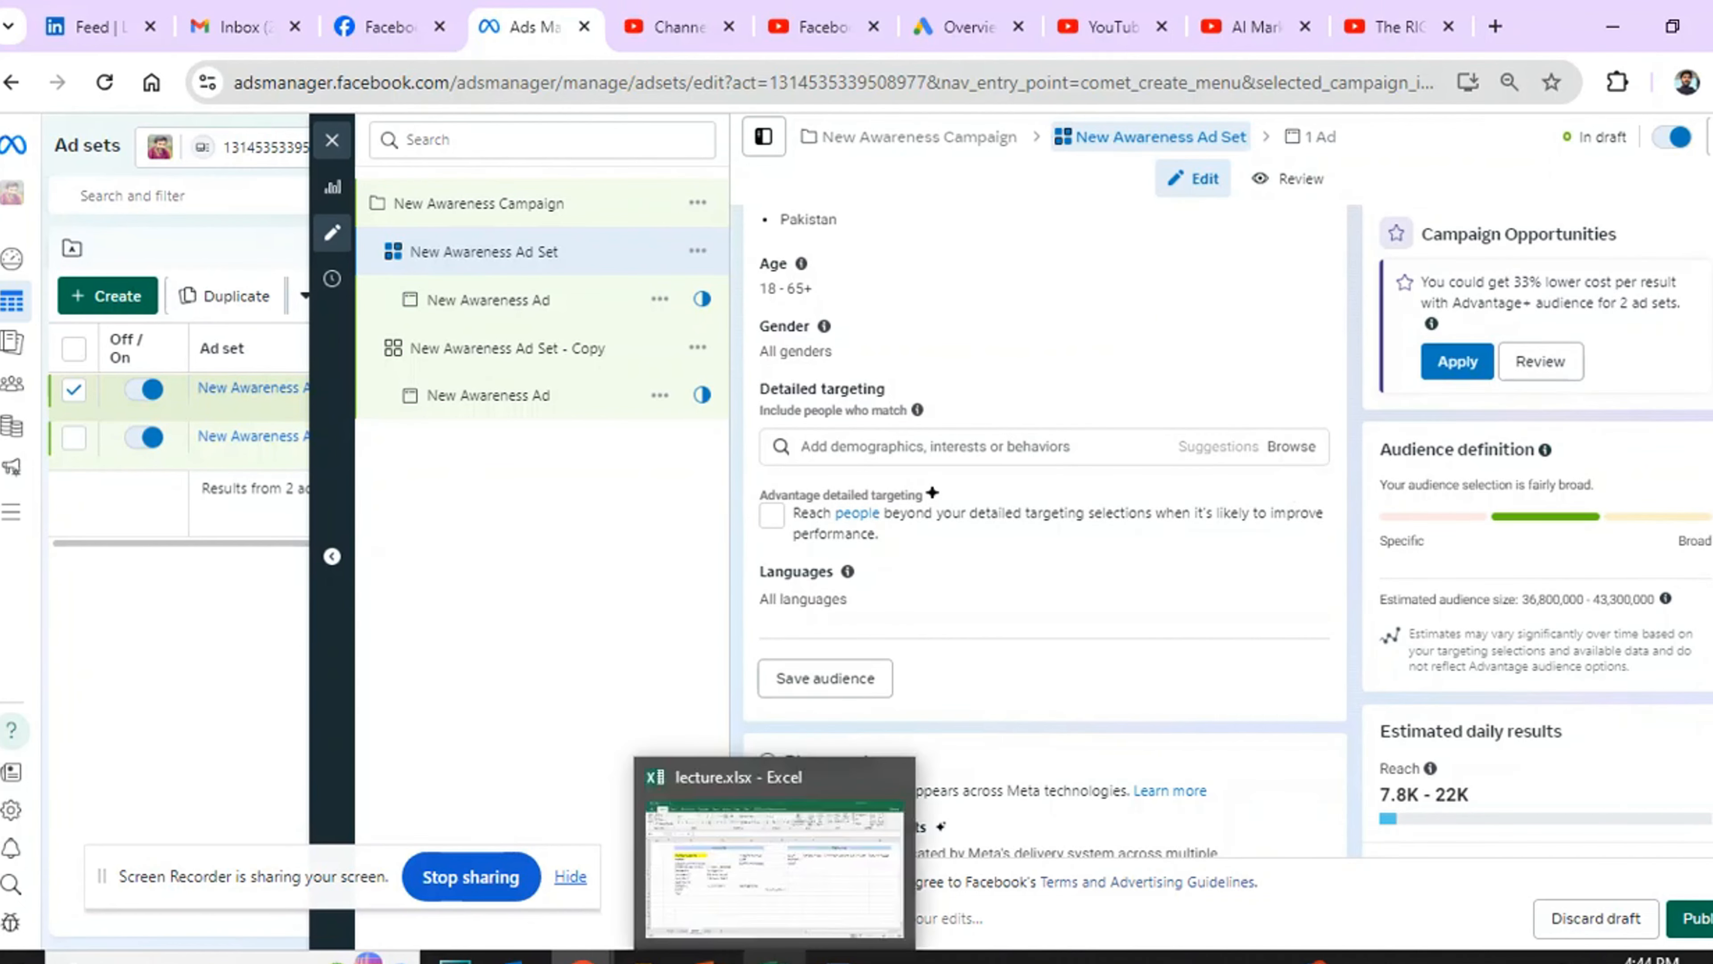
click(775, 956)
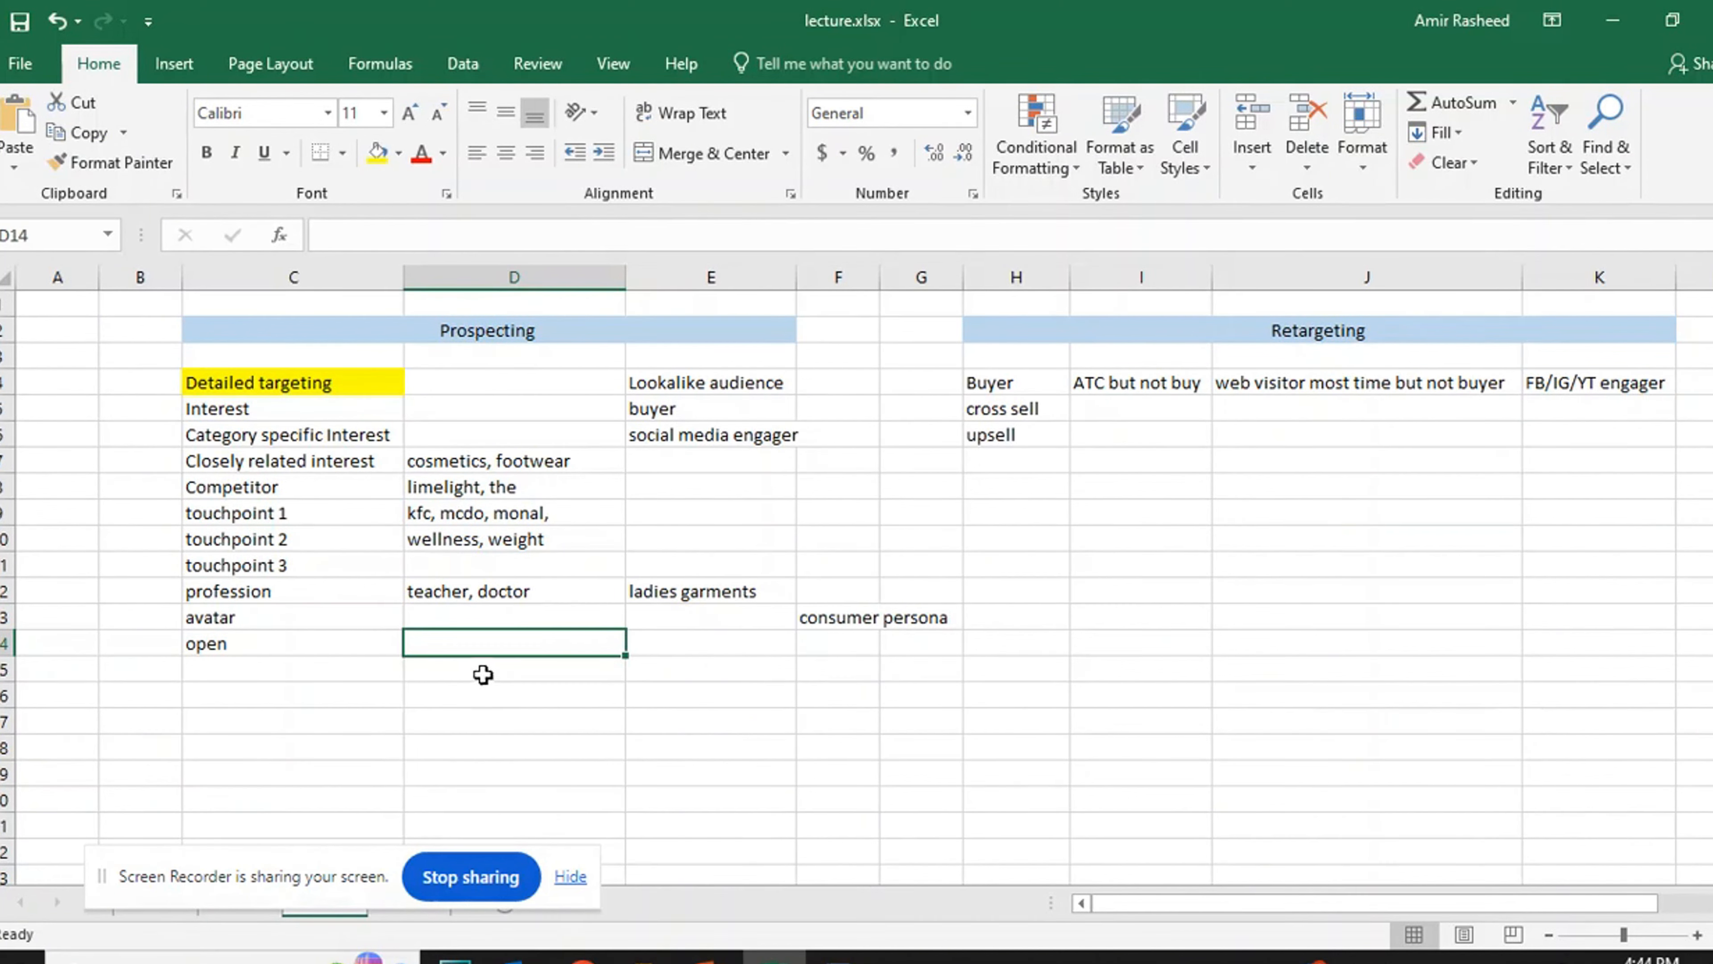
Step: Switch to Ads Manager, open New Awareness Ad under New Awareness Ad Set and show the account's images for its media
click(583, 957)
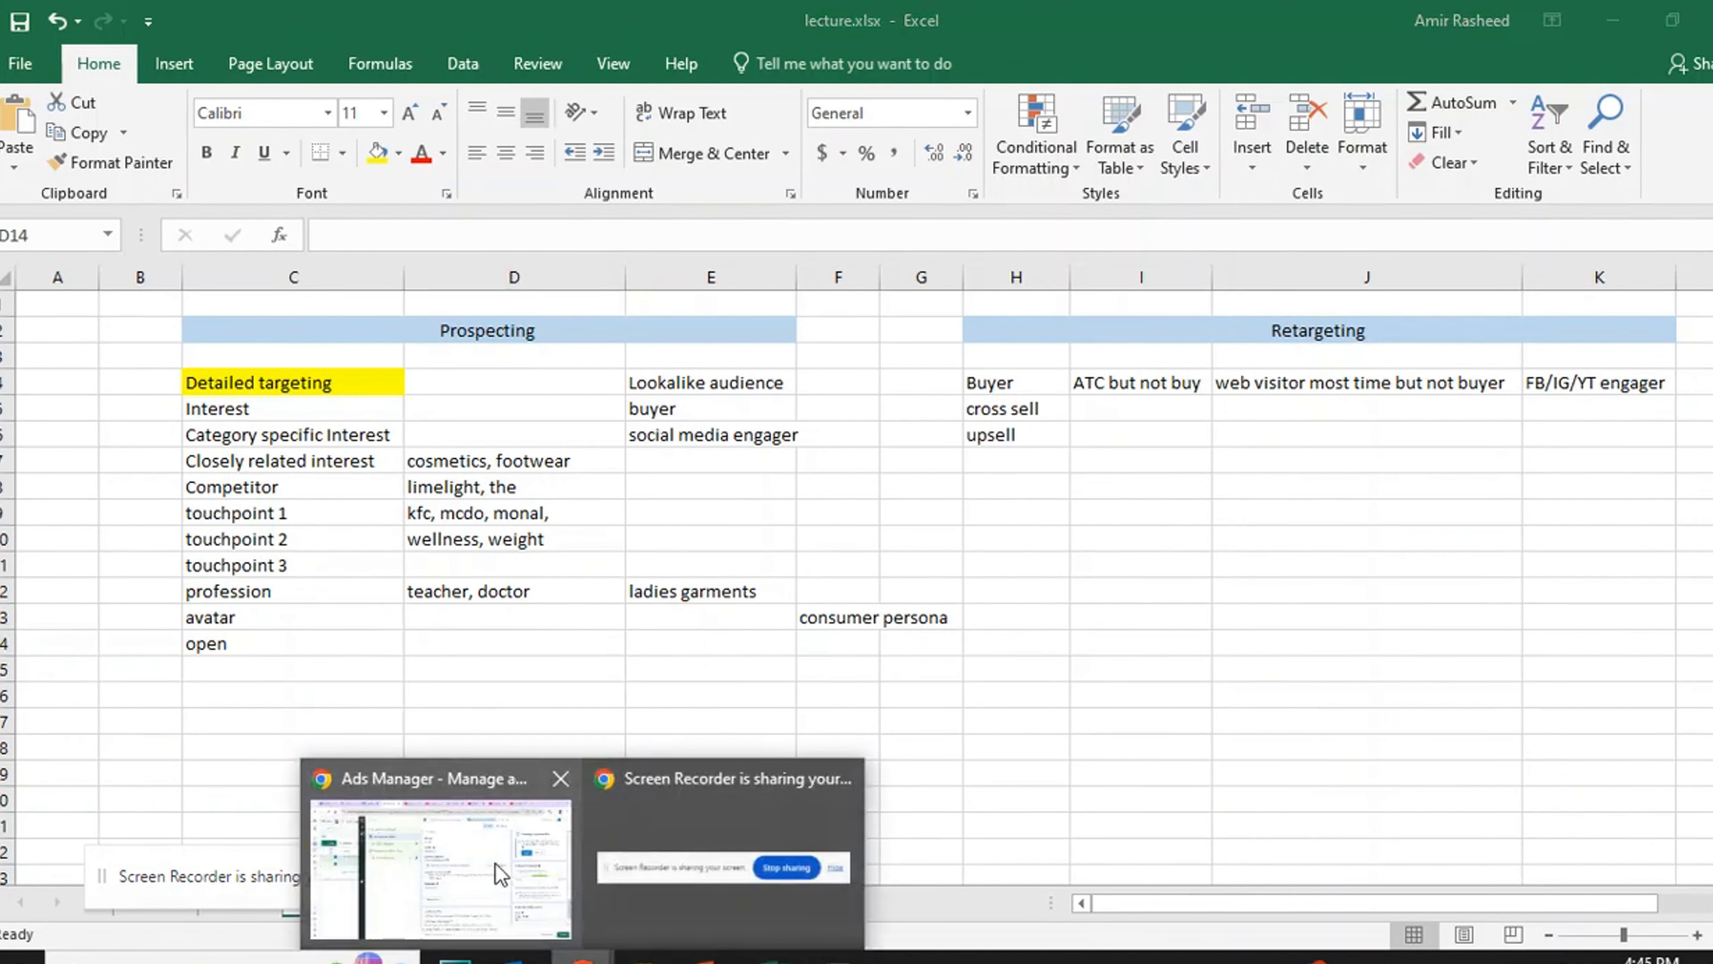
click(474, 864)
click(490, 312)
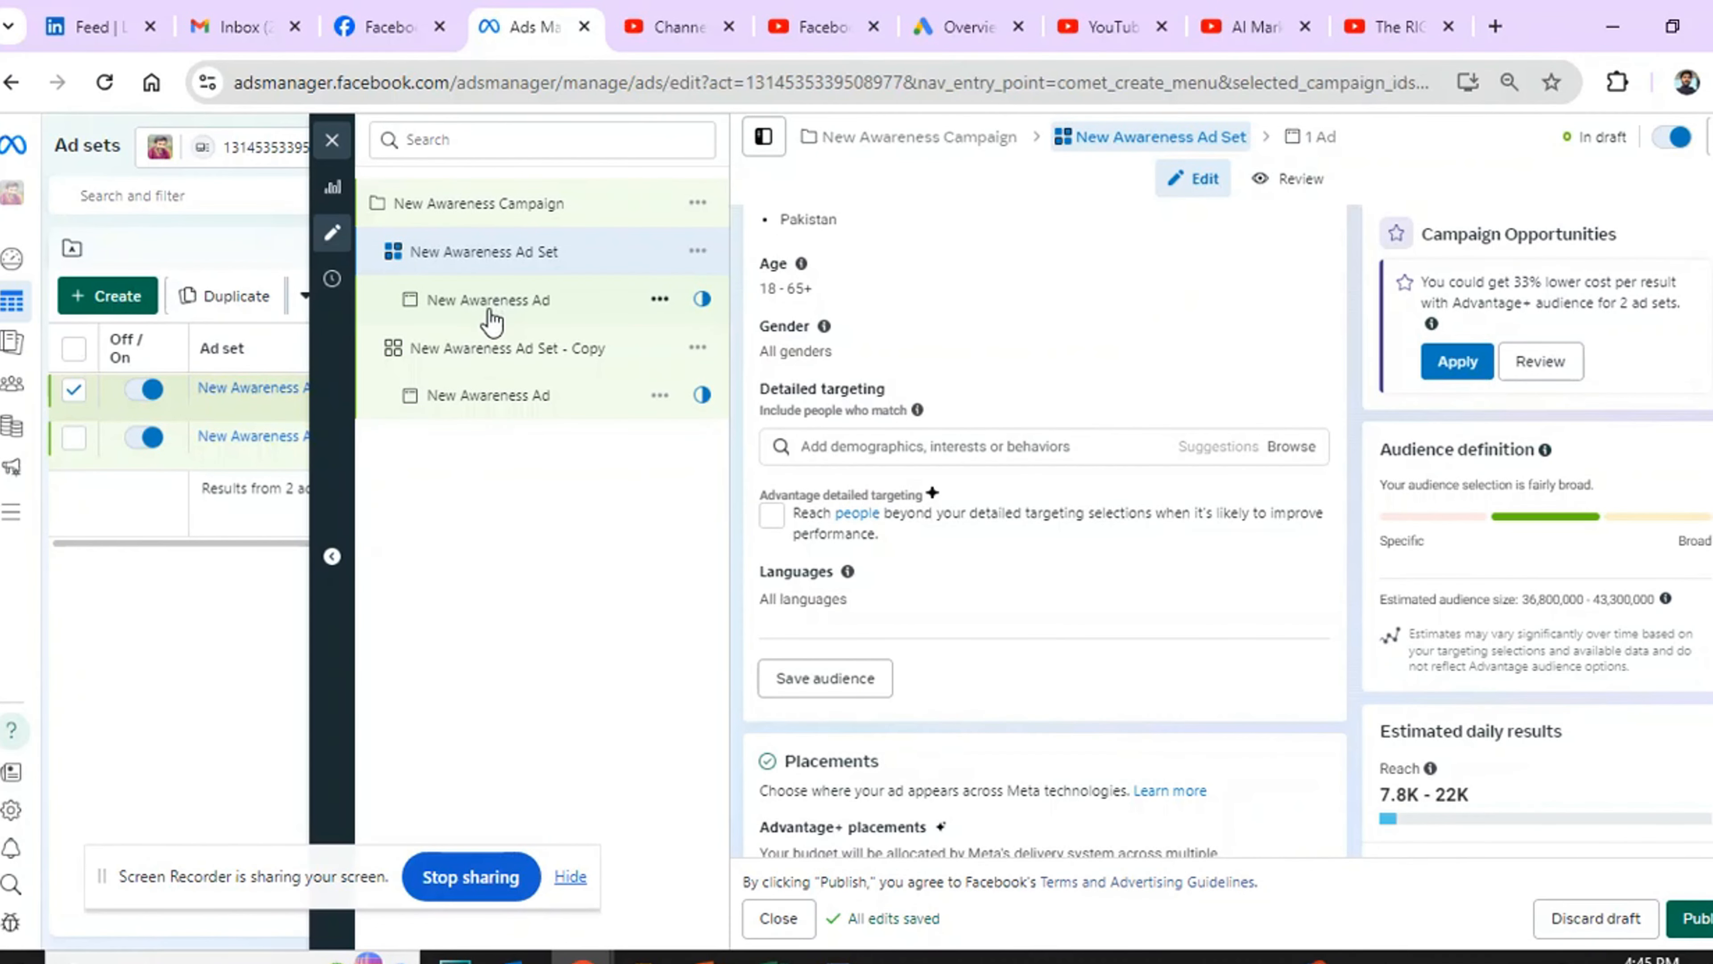
scroll(956, 531, down, 8)
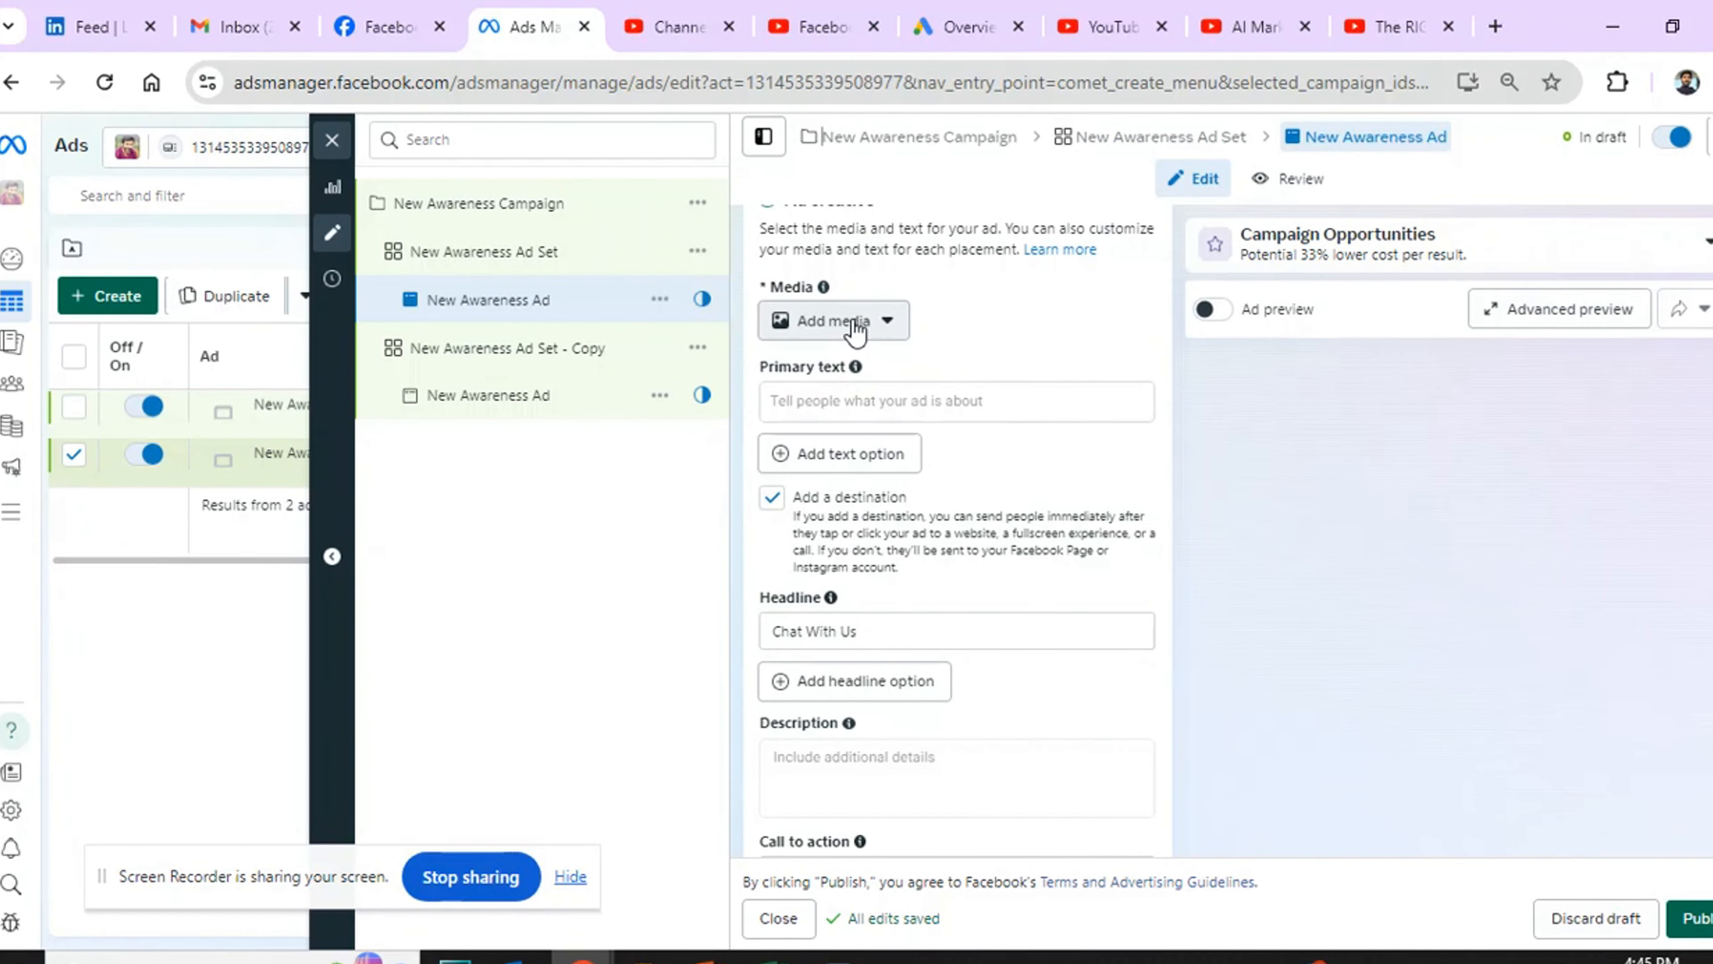
click(836, 321)
click(843, 372)
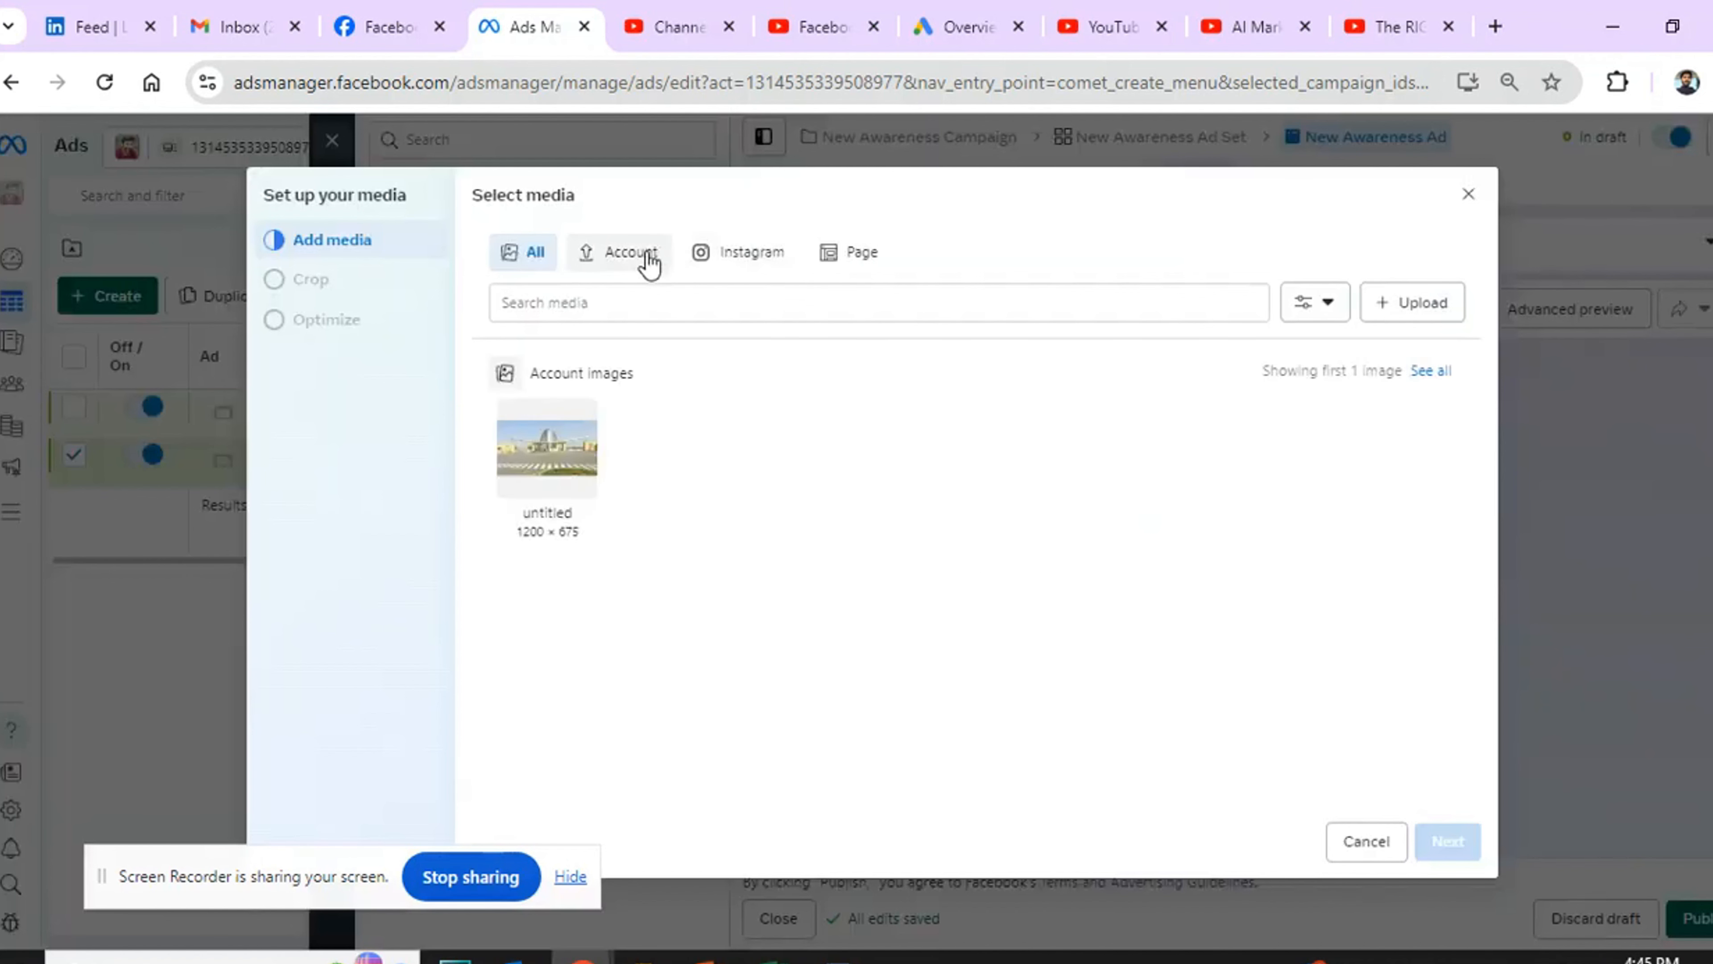
click(635, 260)
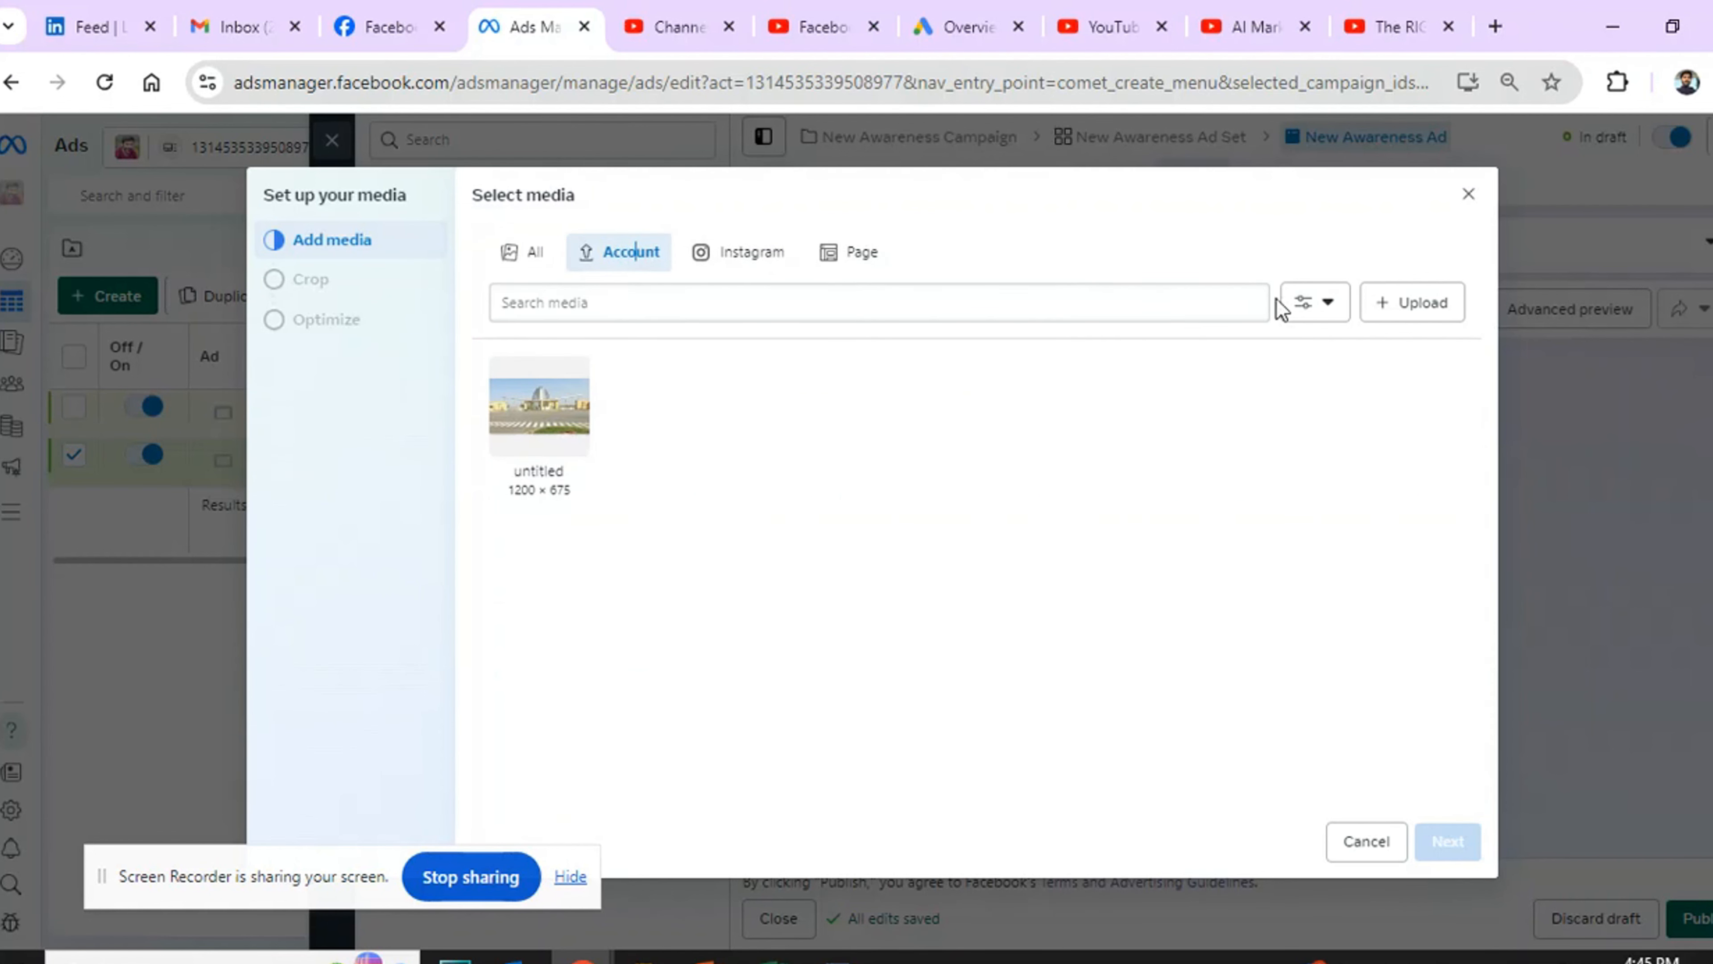
Step: Upload "facebook marketing funnel strategy .png" from the Downloads folder and use it as the ad's image with the suggested crops
click(1448, 305)
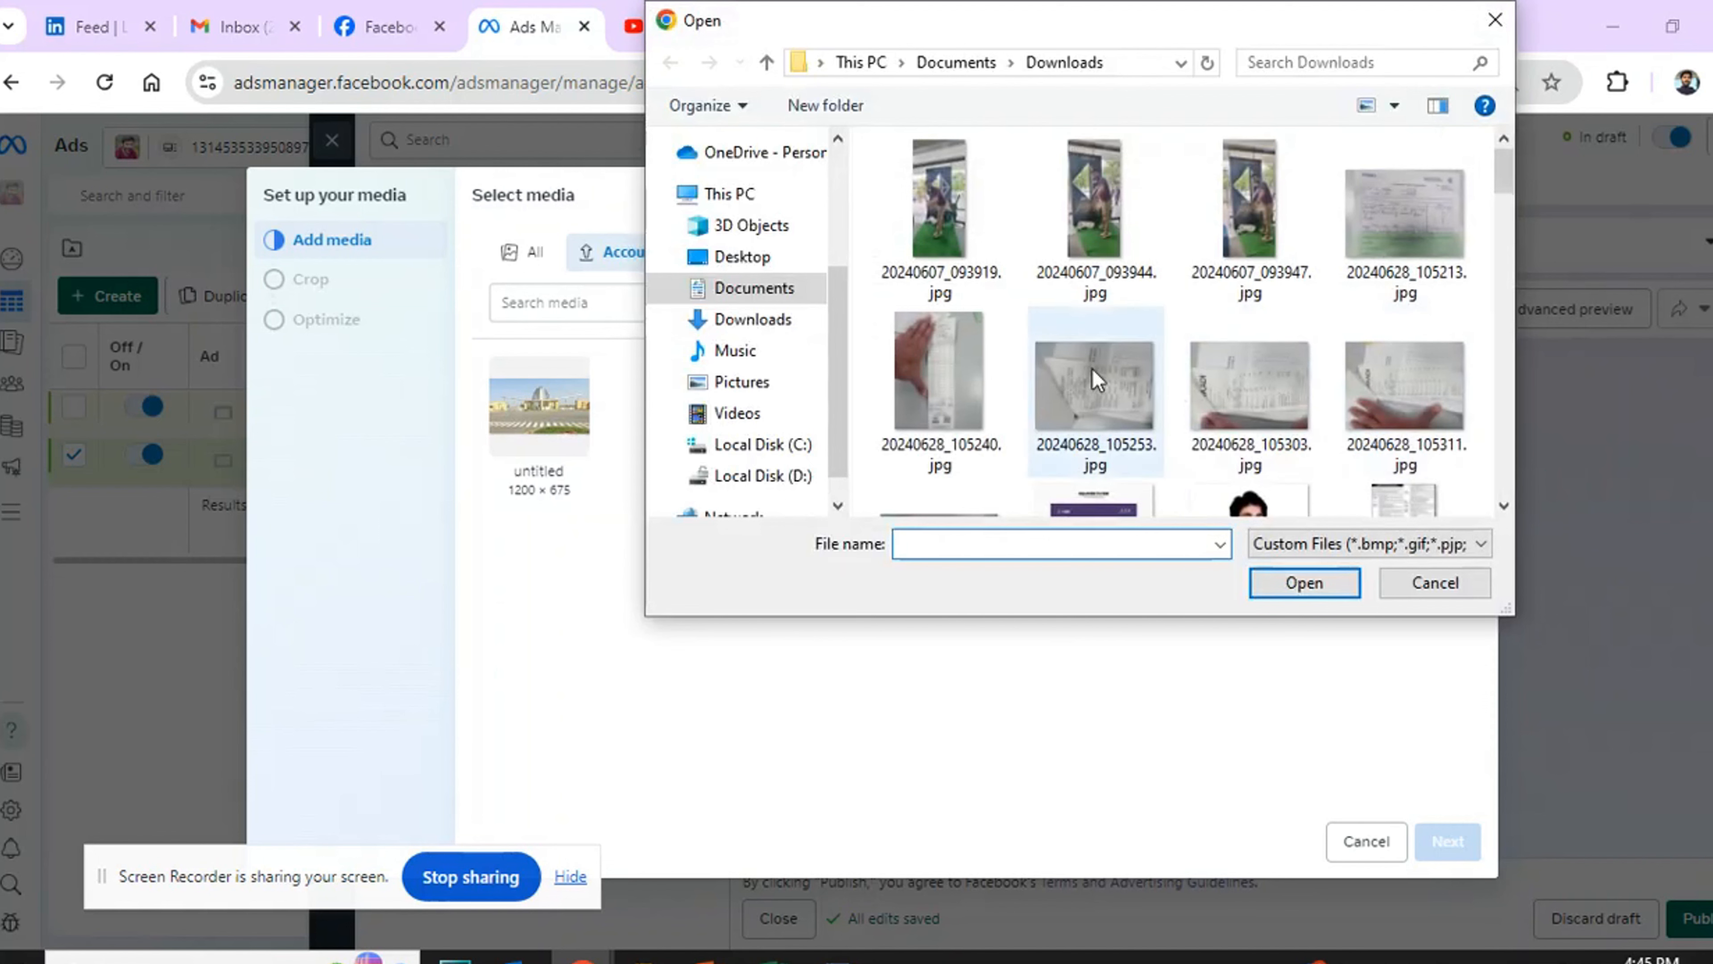
scroll(1506, 454, down, 3)
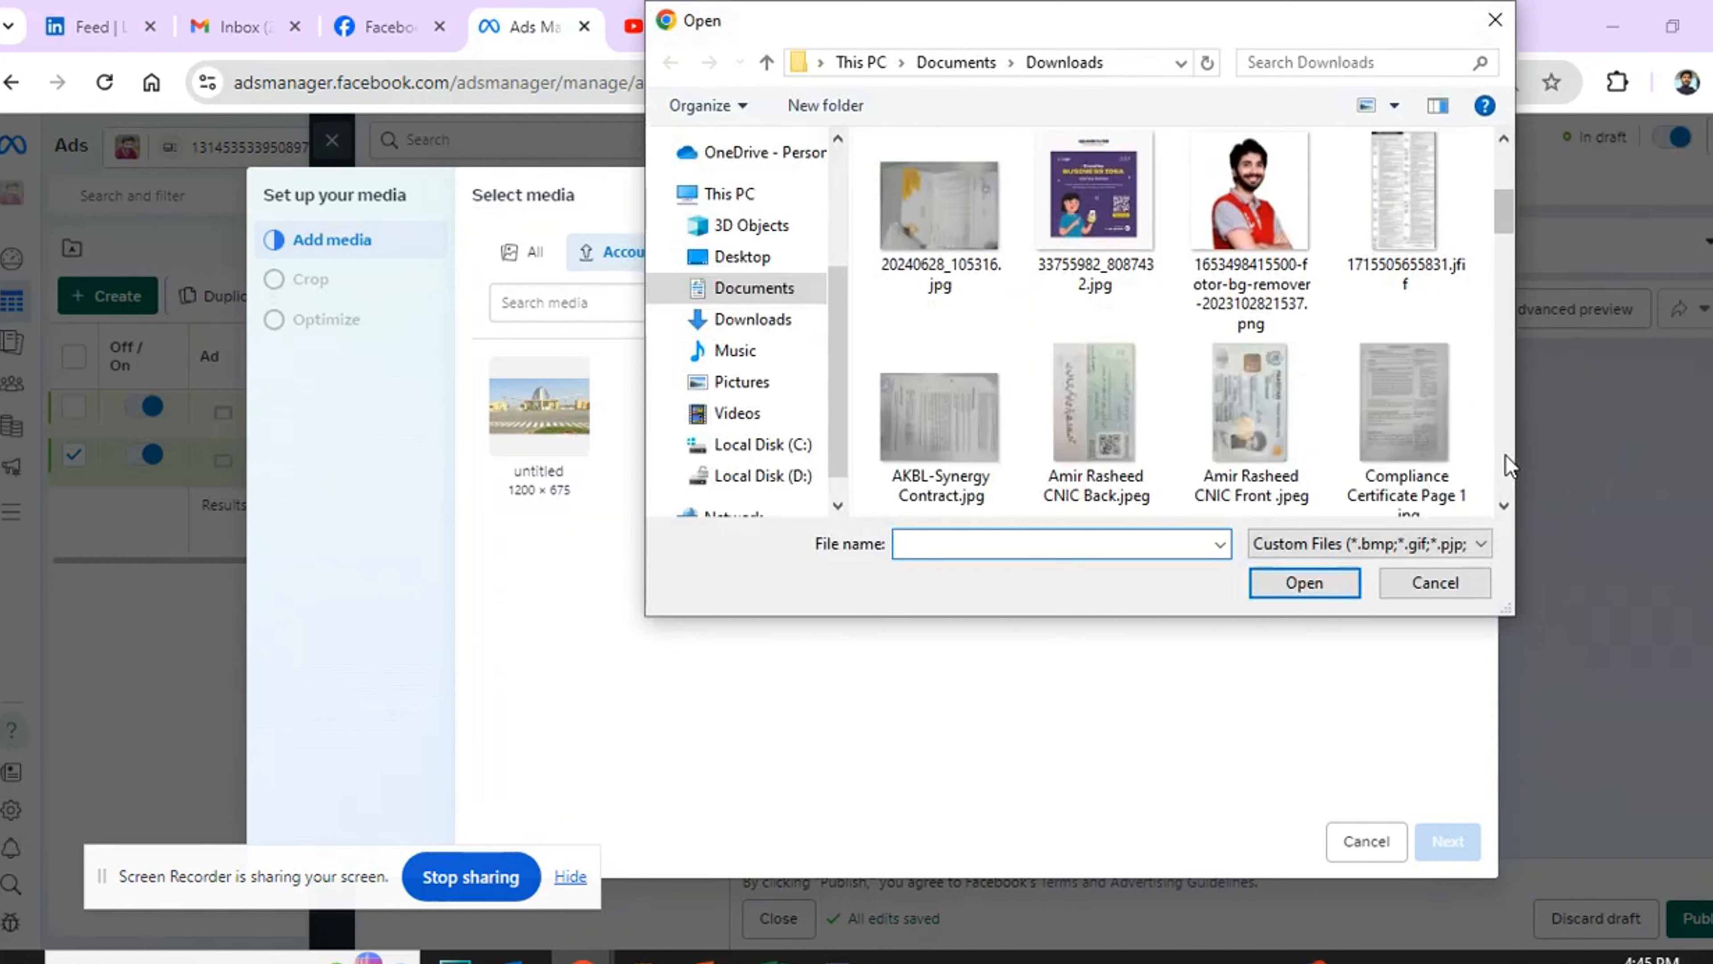
scroll(1506, 454, down, 6)
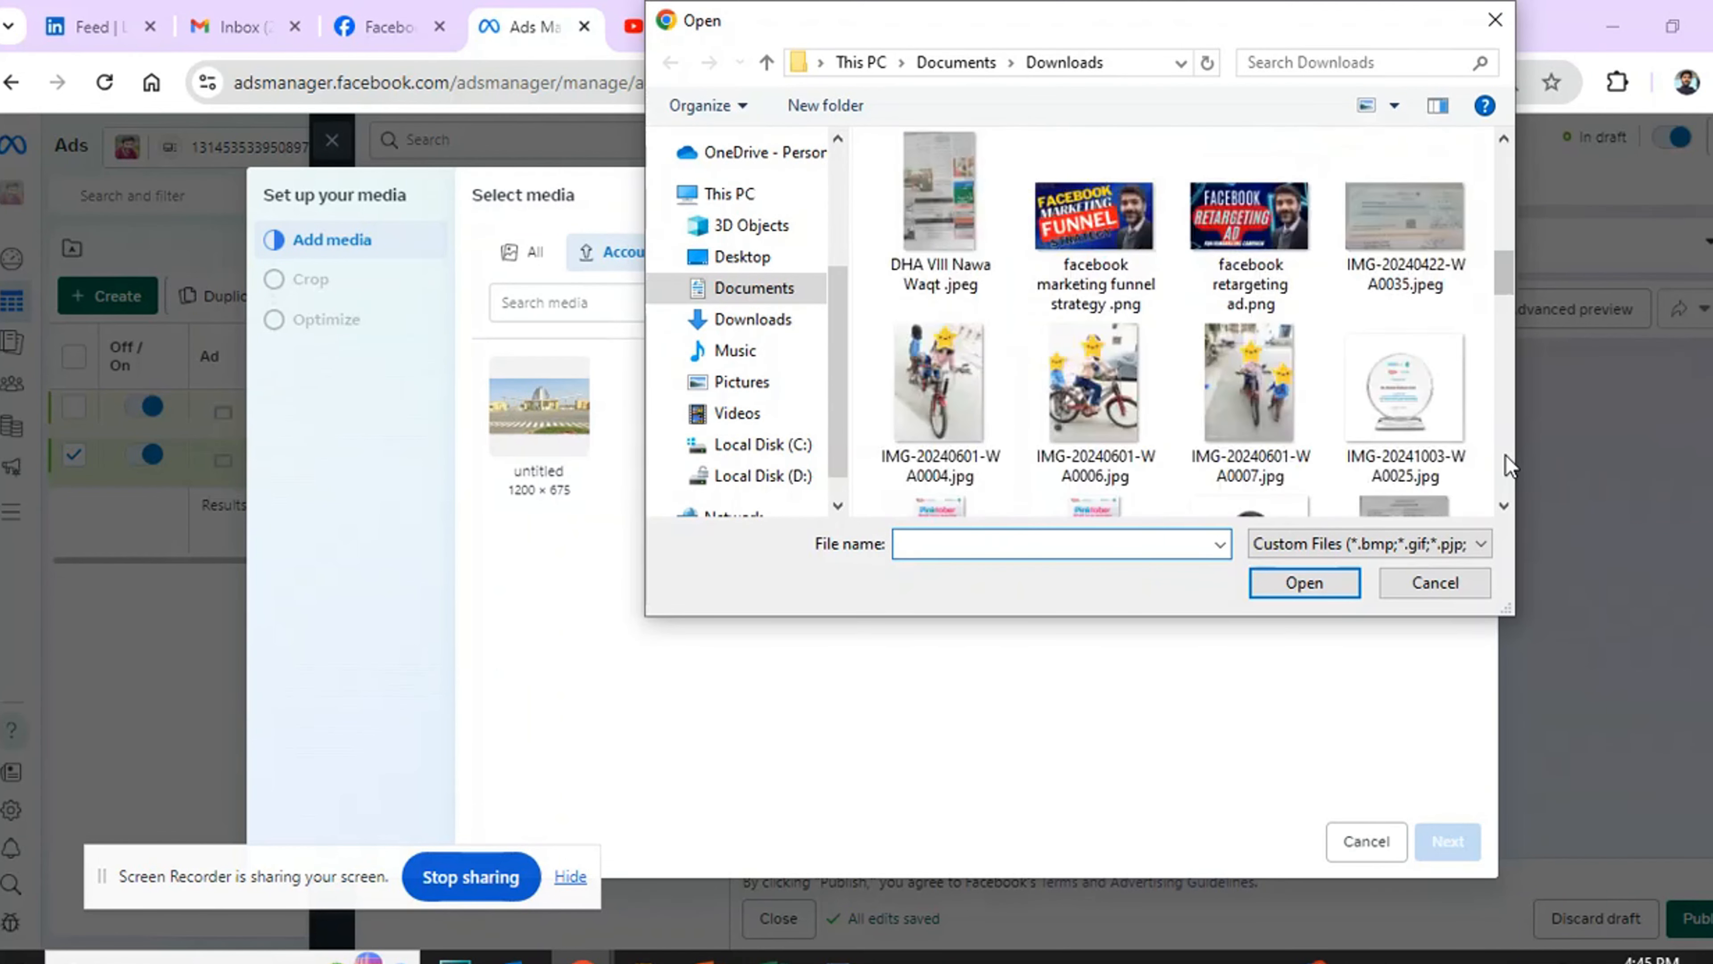
double_click(1088, 225)
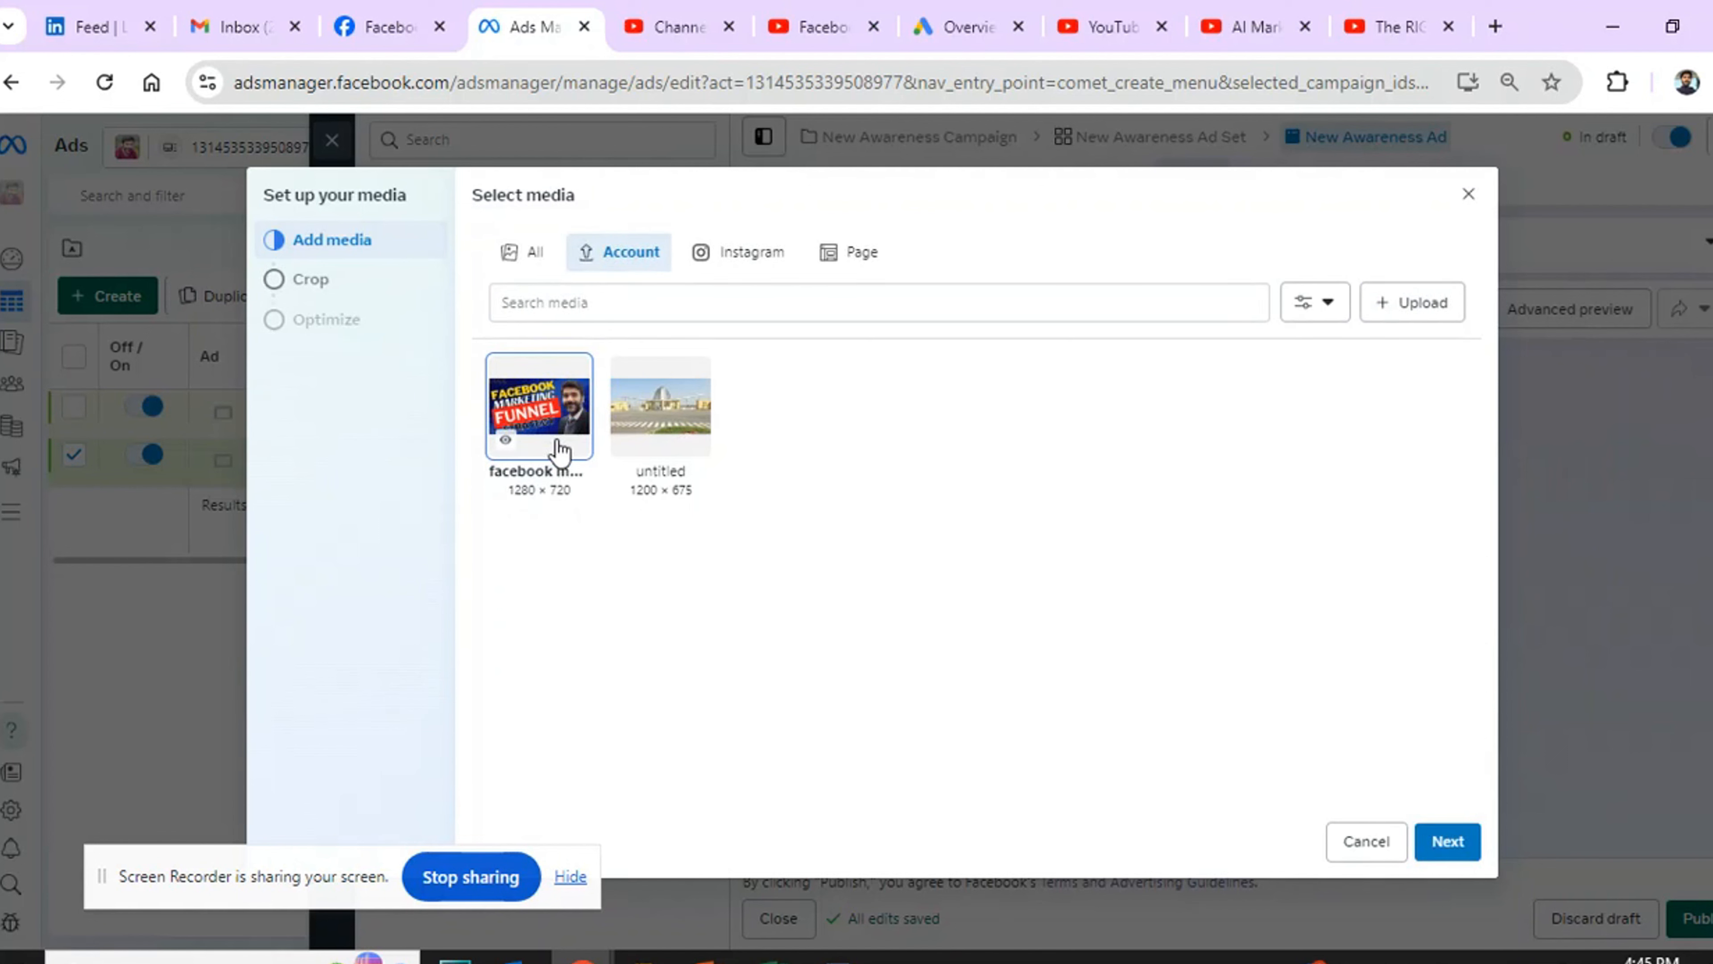
click(1443, 842)
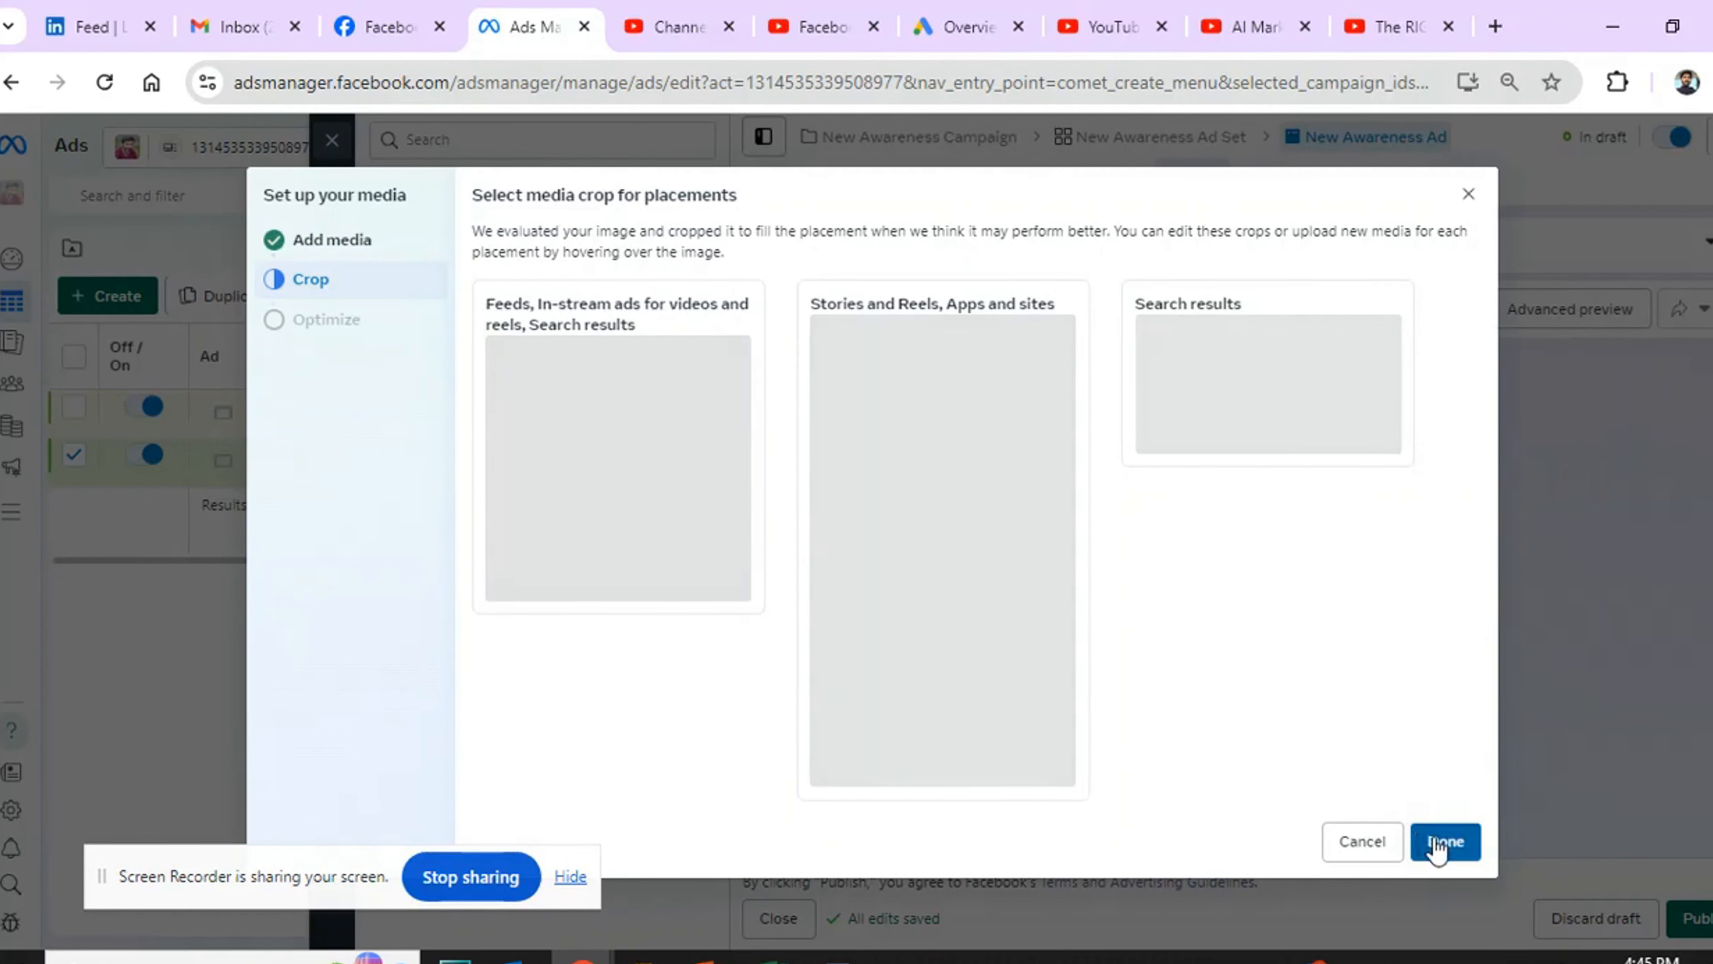
click(1443, 842)
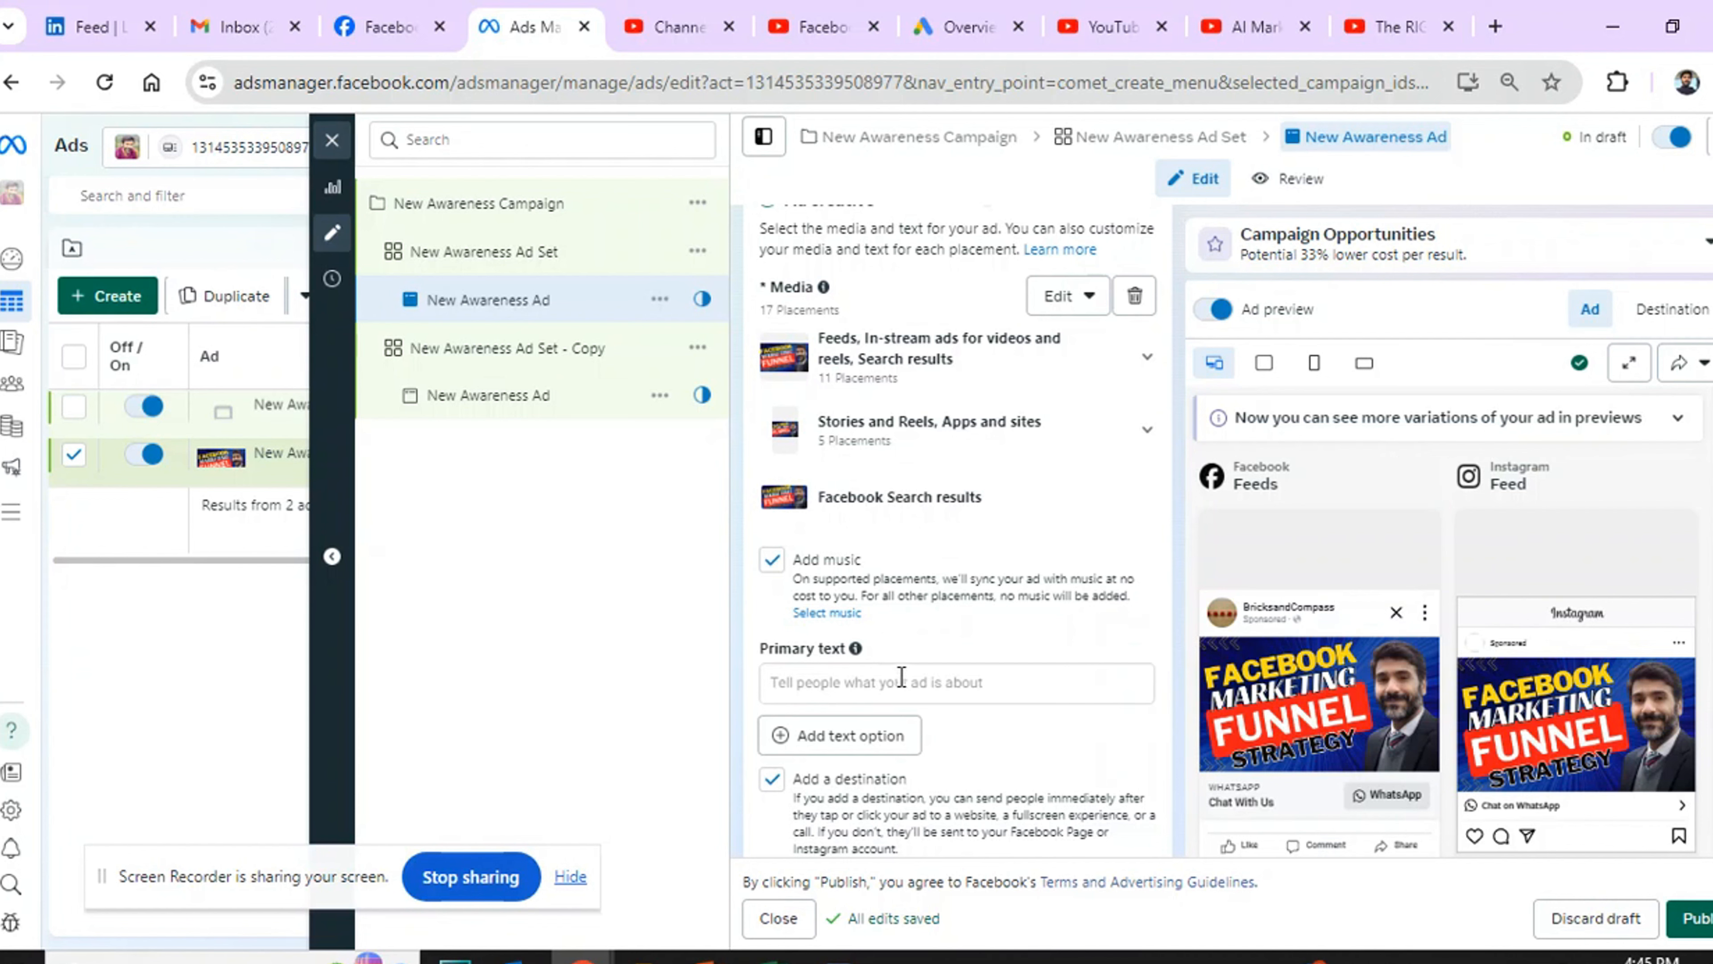
Step: Review the ad's description and call-to-action settings, and switch back to the lecture.xlsx sheet in Excel
scroll(957, 540, down, 9)
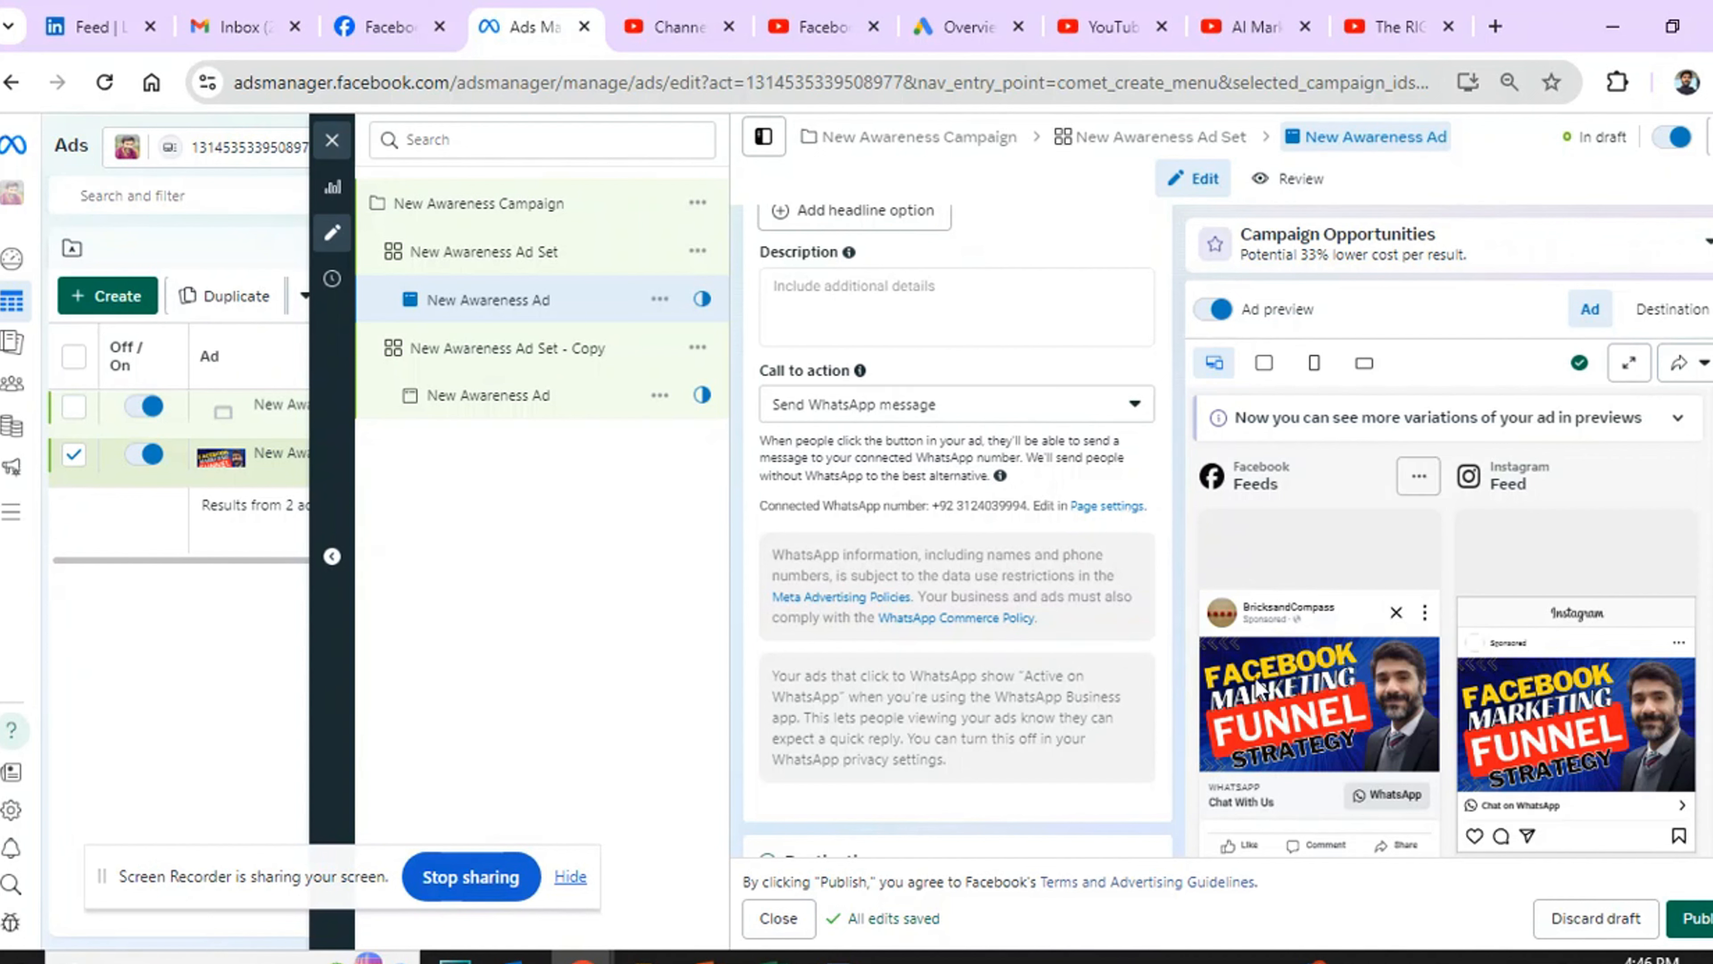
click(774, 957)
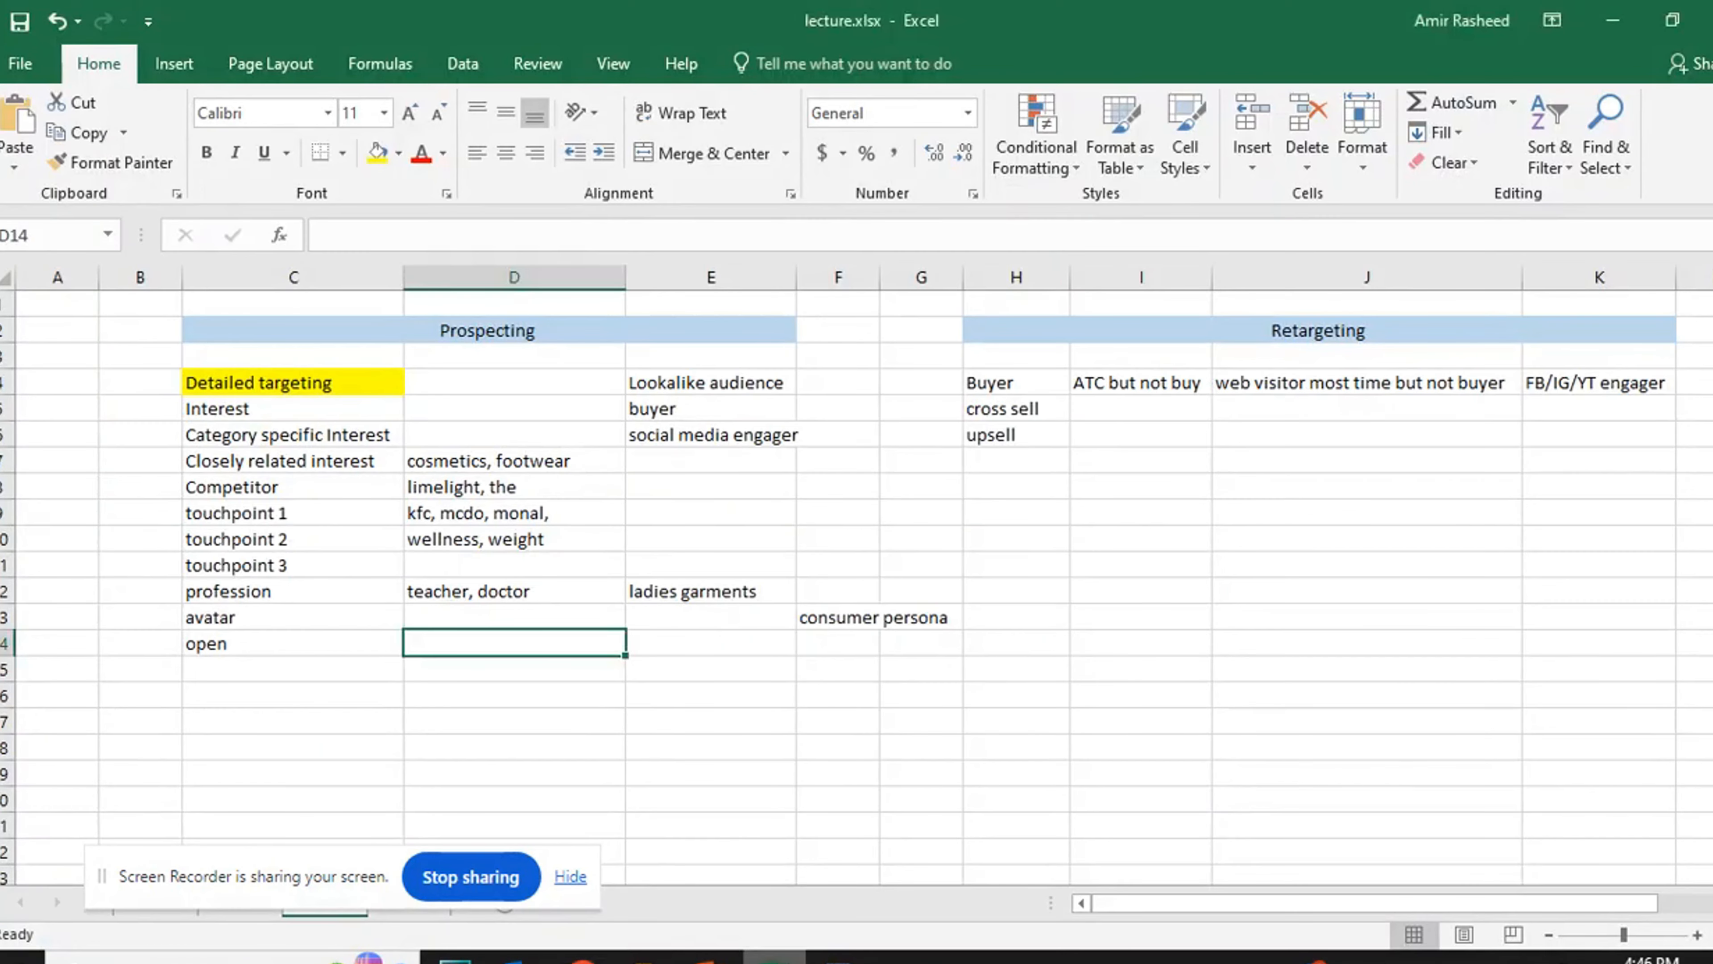